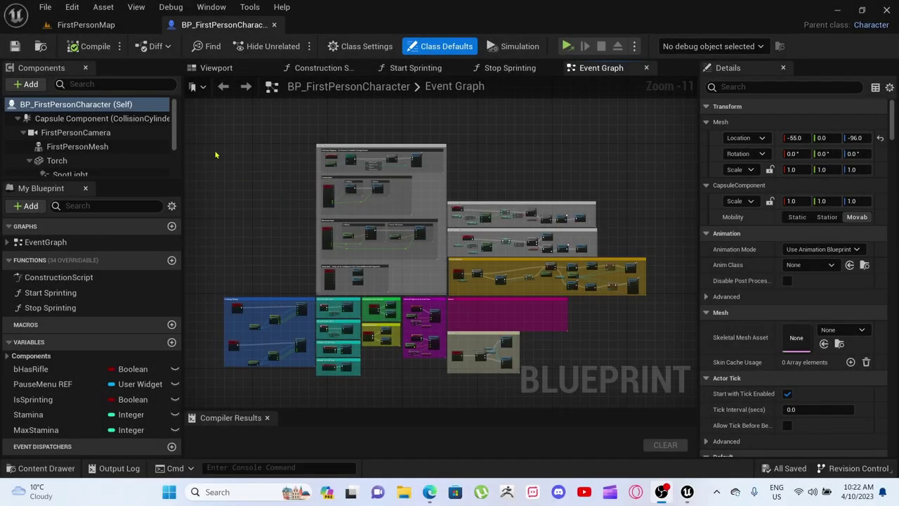
# - Pan around the event graph to find the Drain and Regen Stamina branch and Delay nodes
pyautogui.scroll(3, 344, 180)
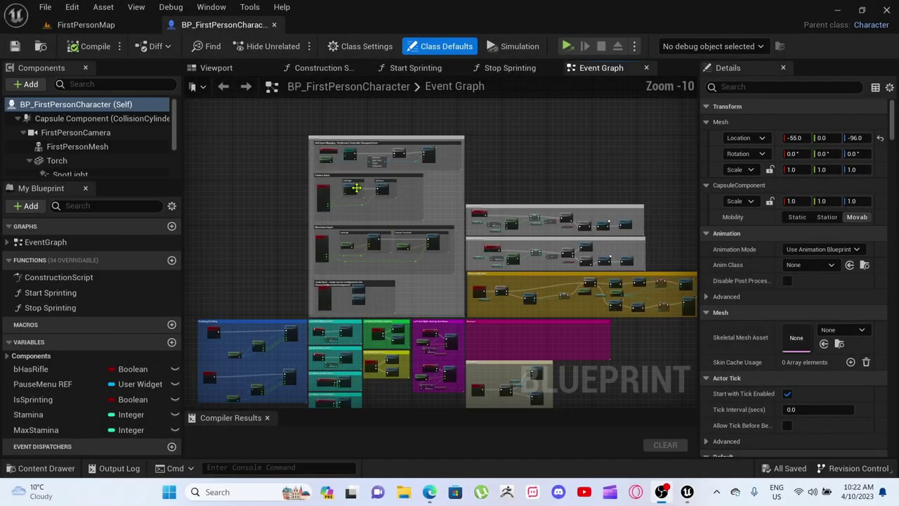
pyautogui.moveTo(554, 187); pyautogui.dragTo(354, 128, button='right')
pyautogui.scroll(5, 400, 311)
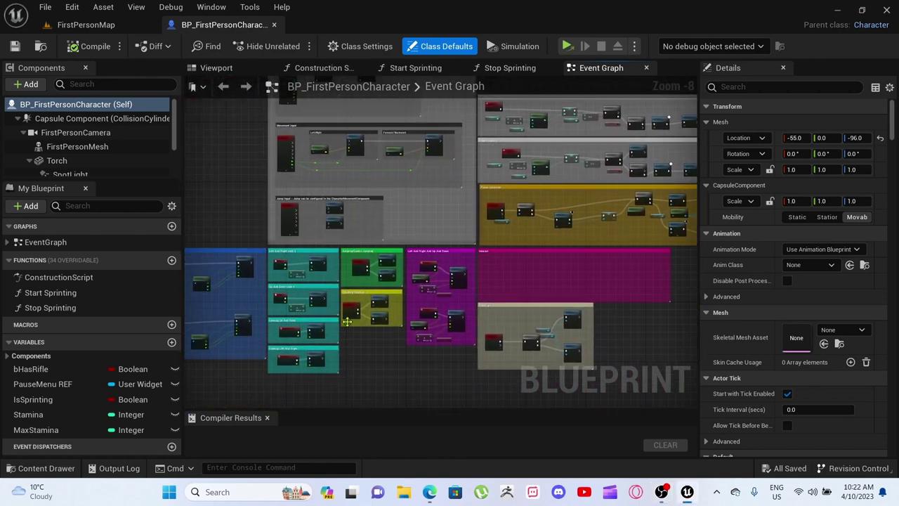
pyautogui.scroll(2, 398, 301)
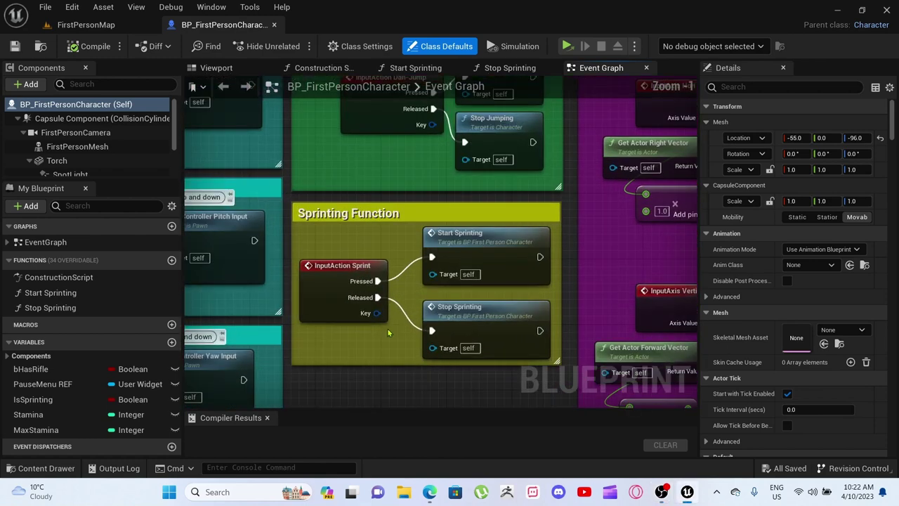
pyautogui.moveTo(388, 331); pyautogui.dragTo(392, 283, button='right')
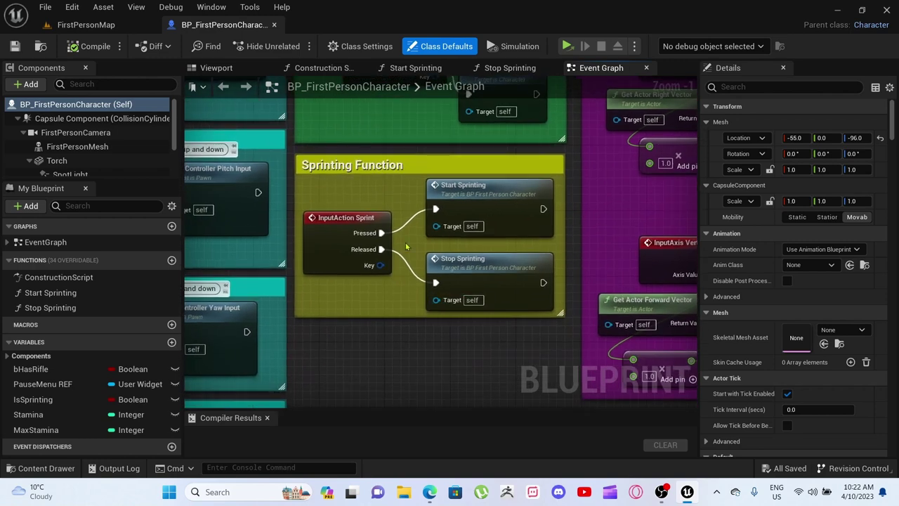
pyautogui.scroll(-4, 451, 237)
pyautogui.moveTo(480, 238); pyautogui.dragTo(226, 176, button='right')
pyautogui.scroll(2, 494, 249)
pyautogui.scroll(-2, 494, 248)
pyautogui.moveTo(337, 219); pyautogui.dragTo(575, 241, button='right')
pyautogui.scroll(4, 324, 217)
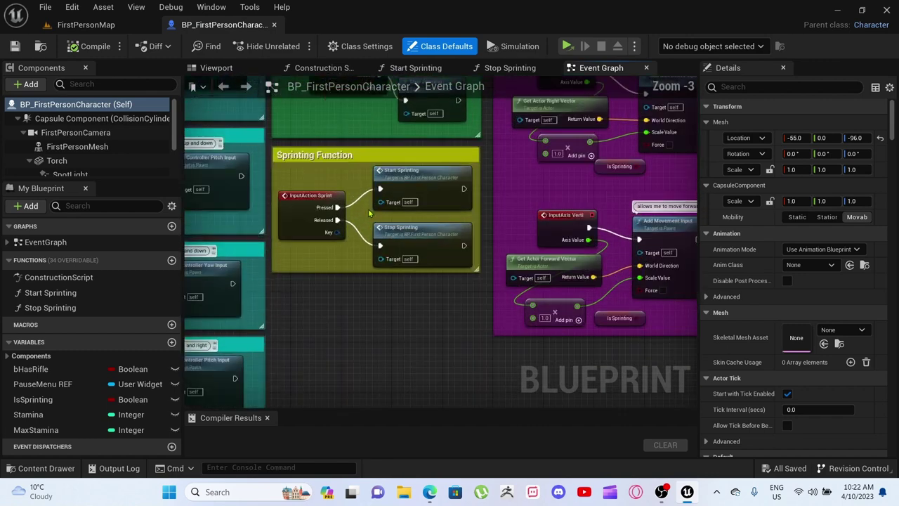
pyautogui.moveTo(359, 212); pyautogui.dragTo(394, 220, button='right')
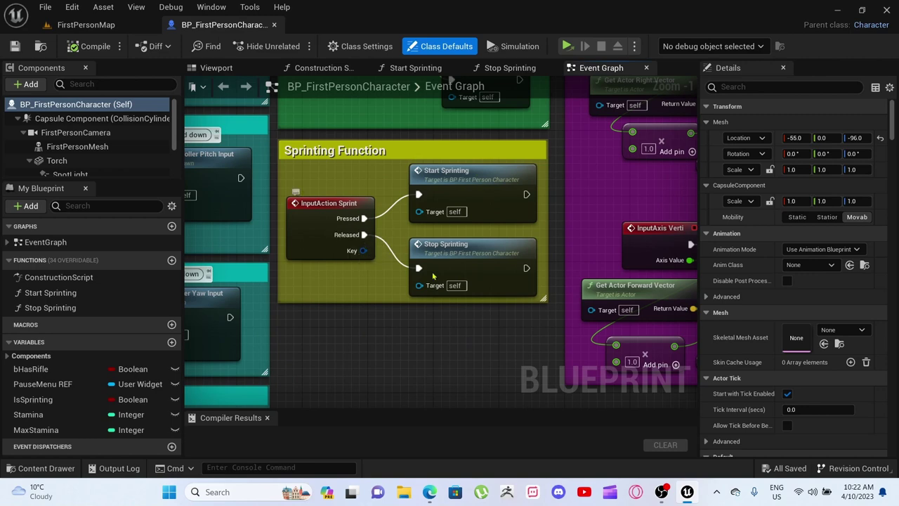
pyautogui.scroll(-4, 508, 229)
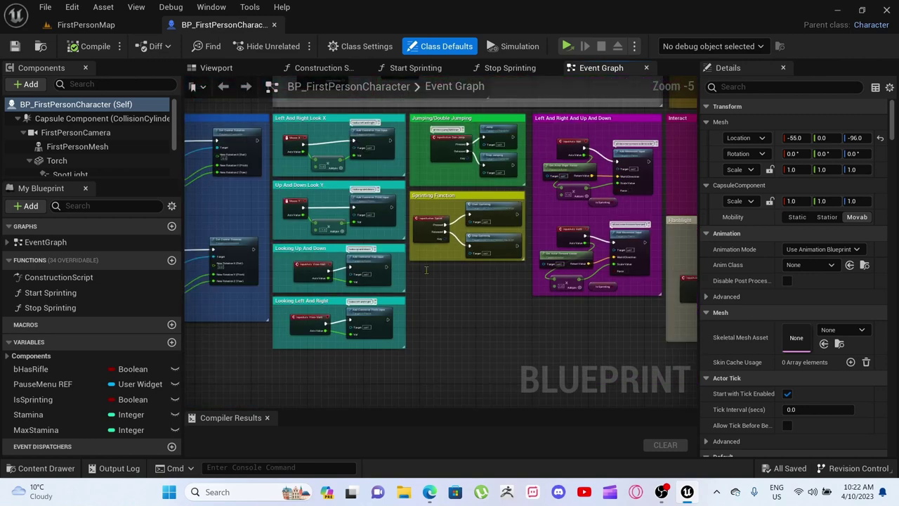
pyautogui.moveTo(521, 234); pyautogui.dragTo(448, 227, button='right')
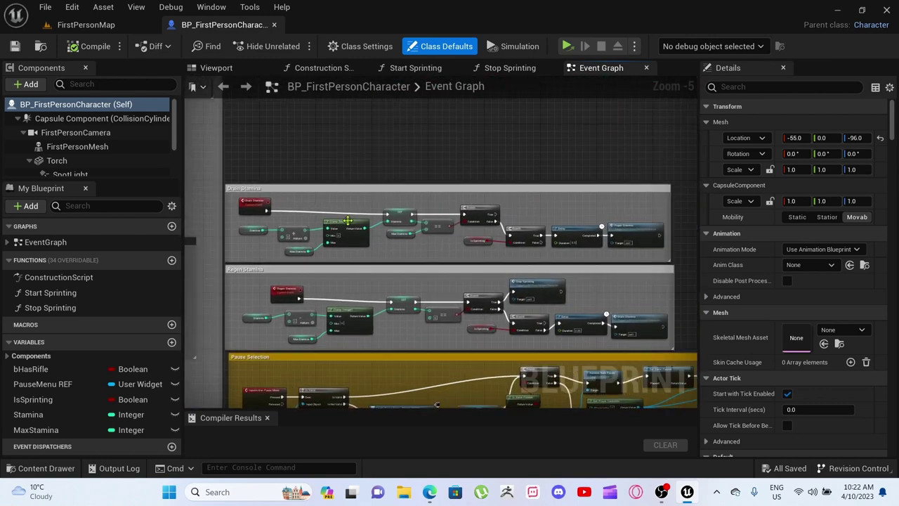
pyautogui.scroll(2, 346, 220)
pyautogui.moveTo(240, 227); pyautogui.dragTo(282, 222, button='right')
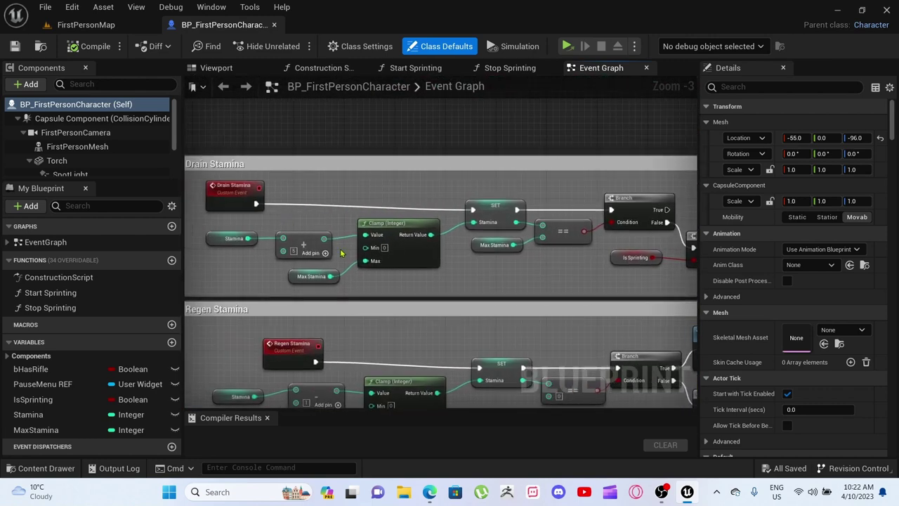
pyautogui.moveTo(506, 281); pyautogui.dragTo(193, 218, button='right')
pyautogui.scroll(-1, 192, 218)
pyautogui.moveTo(274, 250); pyautogui.dragTo(411, 243, button='right')
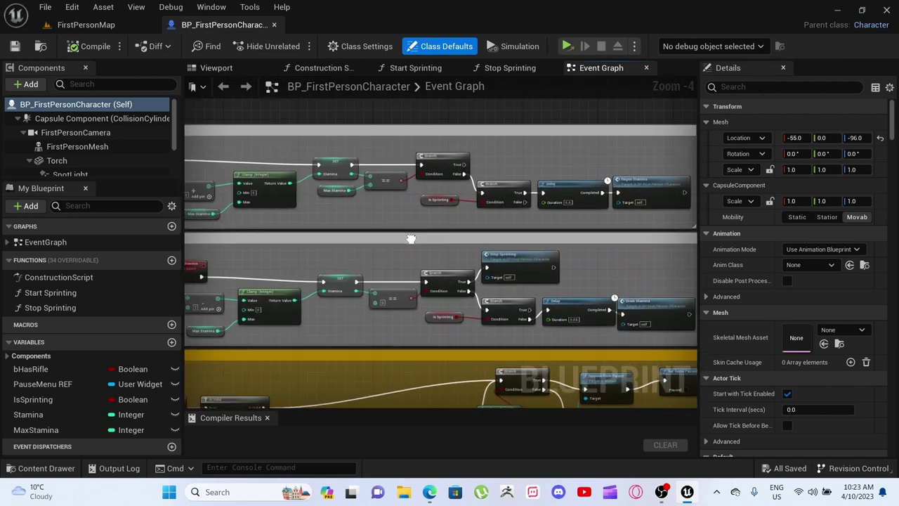
pyautogui.moveTo(336, 245); pyautogui.dragTo(491, 248, button='right')
pyautogui.scroll(1, 329, 232)
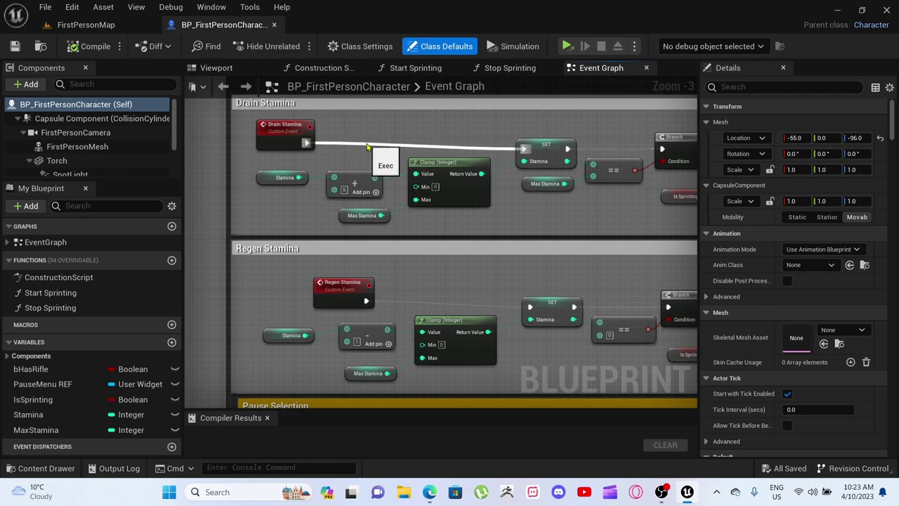
pyautogui.moveTo(519, 265); pyautogui.dragTo(290, 237, button='right')
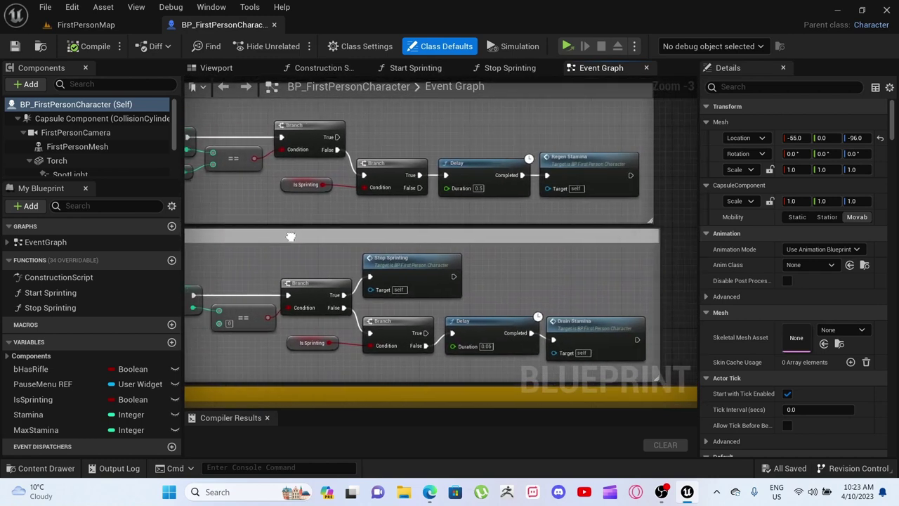
# - Rewire the Is Sprinting branches: lower True to the 0.05 Delay, upper False to its Delay
pyautogui.keyDown('alt'); pyautogui.click(437, 344); pyautogui.keyUp('alt')
pyautogui.moveTo(423, 333); pyautogui.dragTo(452, 333)
pyautogui.keyDown('alt'); pyautogui.click(419, 175); pyautogui.keyUp('alt')
pyautogui.moveTo(420, 187); pyautogui.dragTo(445, 176)
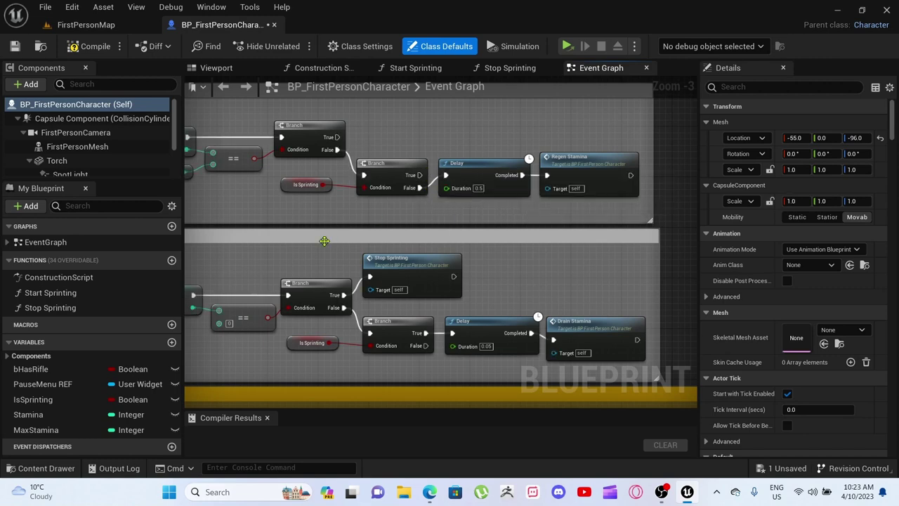
# - Swap the Regen and Drain Stamina events between groups and reconnect each to its SET node
pyautogui.moveTo(448, 181); pyautogui.dragTo(421, 251, button='right')
pyautogui.scroll(-1, 381, 251)
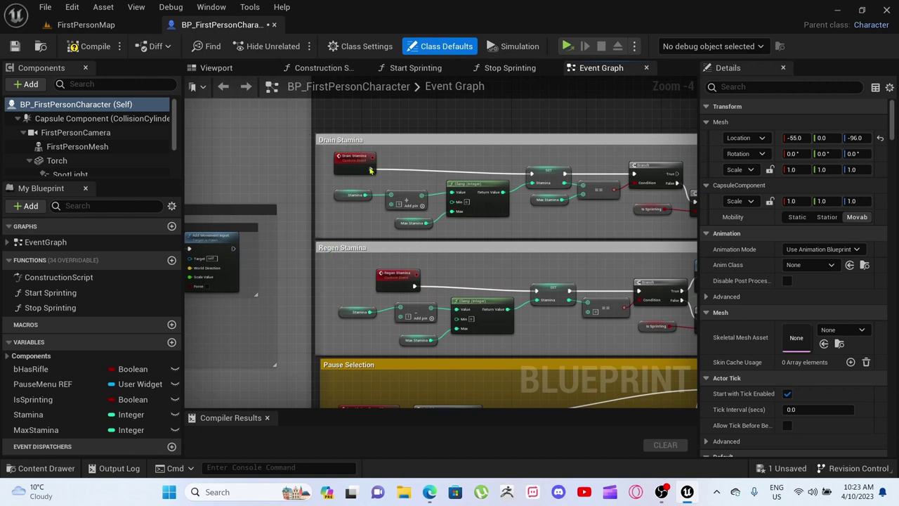
pyautogui.keyDown('alt'); pyautogui.click(390, 171); pyautogui.keyUp('alt')
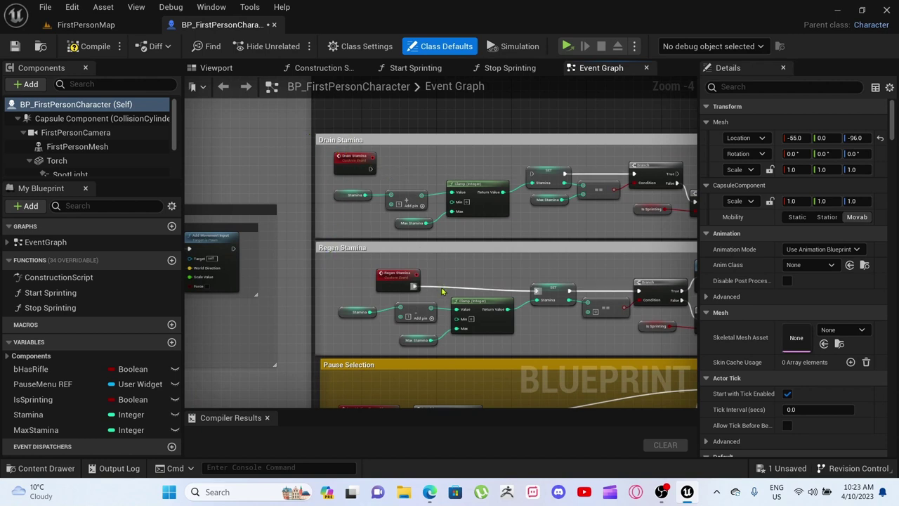
pyautogui.moveTo(397, 282); pyautogui.dragTo(539, 295)
pyautogui.moveTo(424, 164); pyautogui.dragTo(532, 177)
pyautogui.moveTo(398, 163); pyautogui.dragTo(353, 167)
pyautogui.click(282, 190)
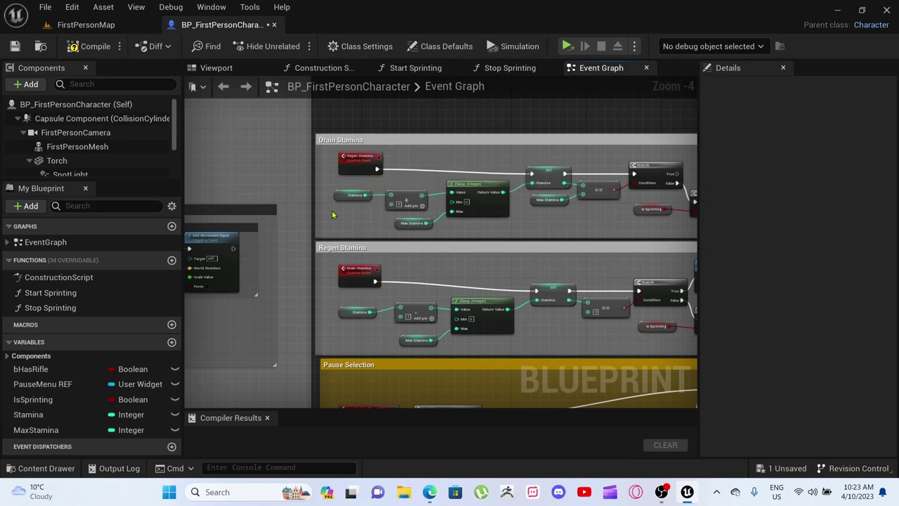
pyautogui.click(15, 46)
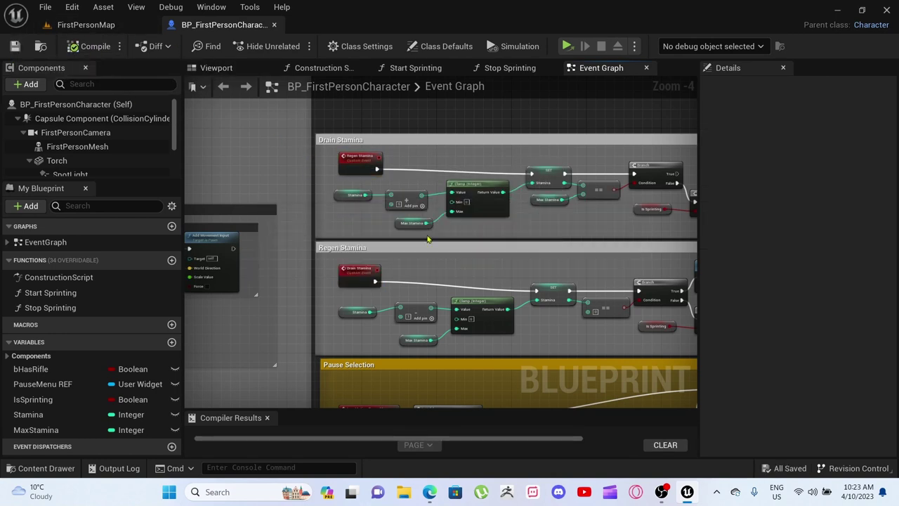
pyautogui.scroll(1, 367, 226)
pyautogui.scroll(2, 429, 129)
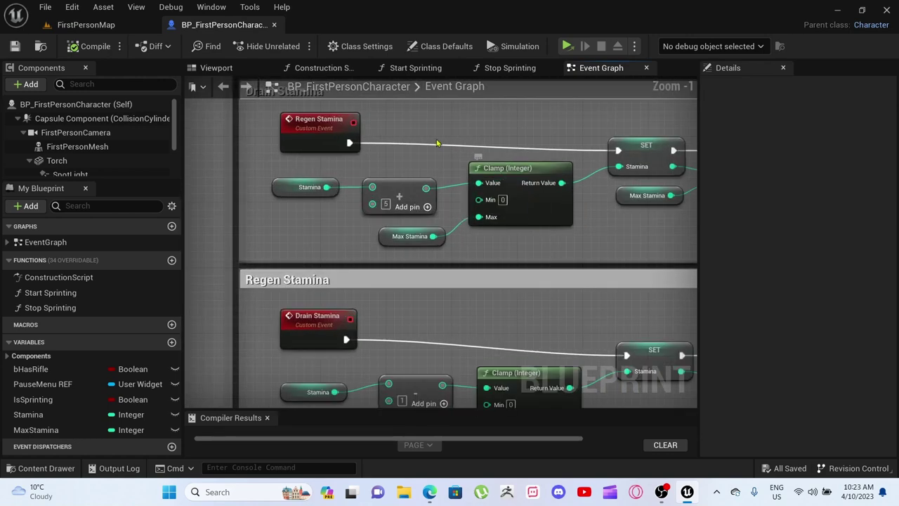
pyautogui.moveTo(429, 129); pyautogui.dragTo(372, 175, button='right')
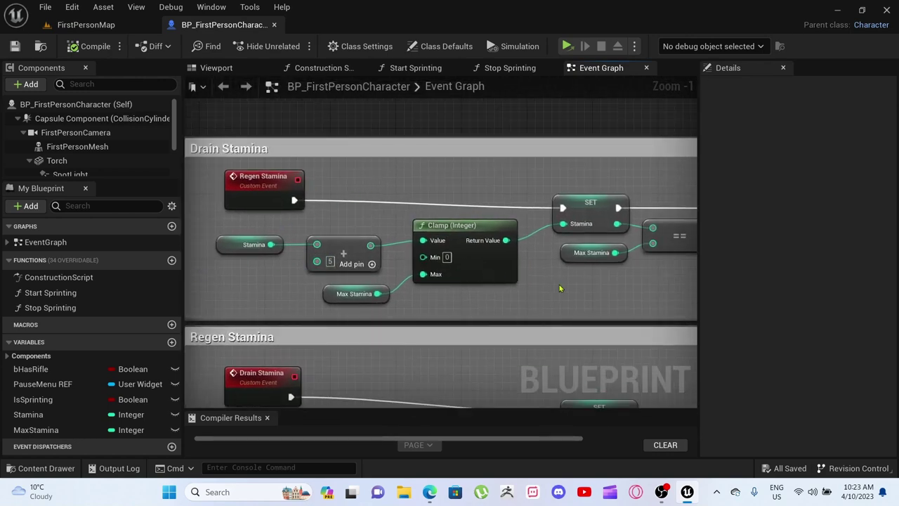
pyautogui.moveTo(571, 288); pyautogui.dragTo(228, 297, button='right')
pyautogui.moveTo(466, 319); pyautogui.dragTo(341, 290, button='right')
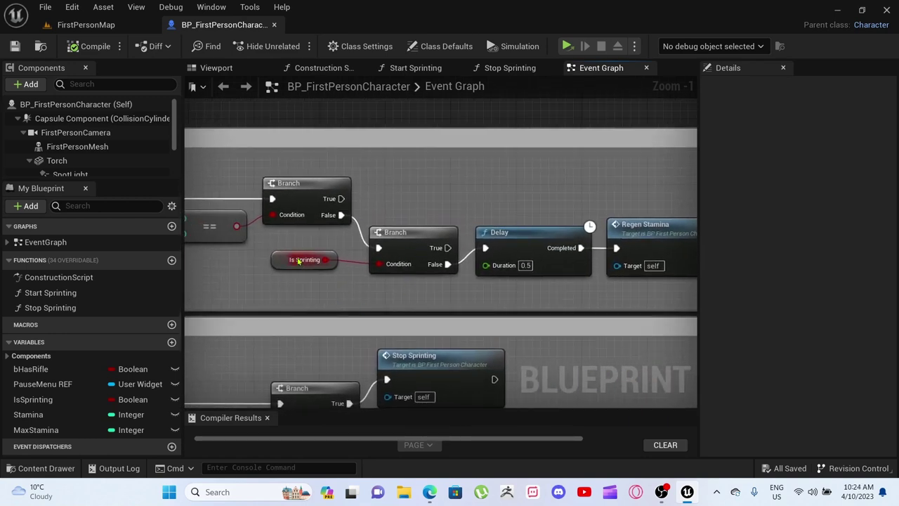
pyautogui.moveTo(498, 282); pyautogui.dragTo(423, 284, button='right')
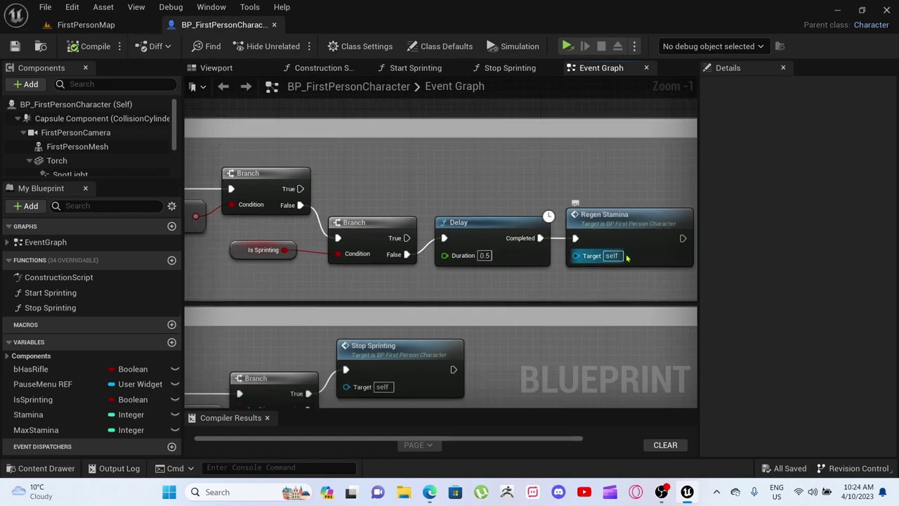
pyautogui.scroll(-2, 373, 290)
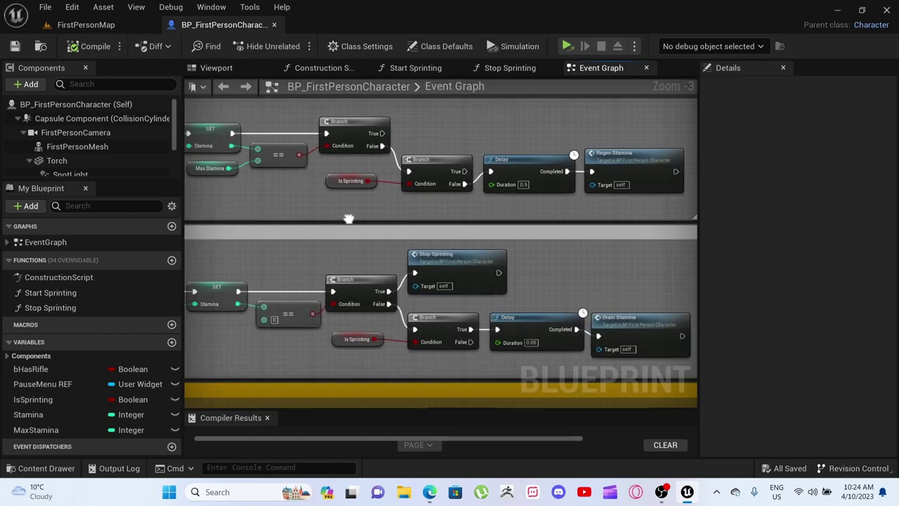
pyautogui.moveTo(349, 218); pyautogui.dragTo(397, 223, button='right')
pyautogui.scroll(1, 395, 222)
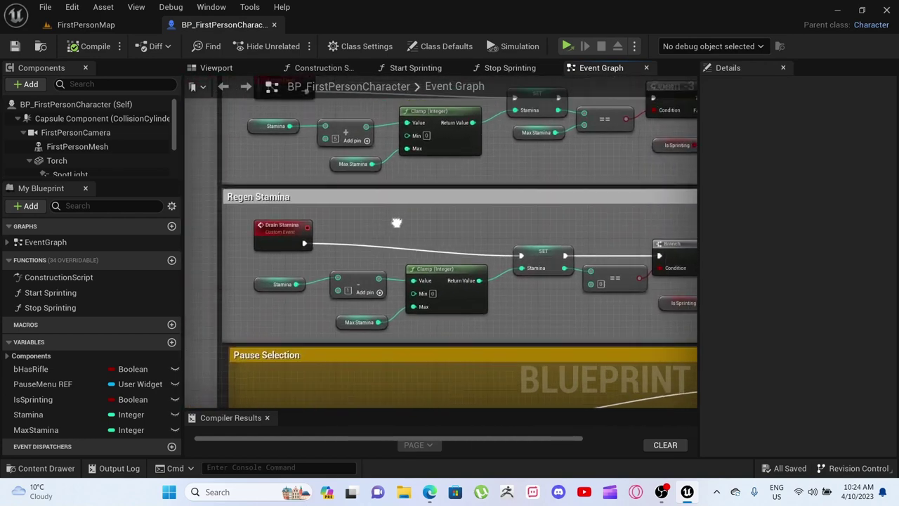
# - Retitle the lower comment from Regen Stamina to Drain Stamina
pyautogui.doubleClick(254, 197)
pyautogui.moveTo(254, 198); pyautogui.dragTo(222, 199)
pyautogui.write('Drain')
pyautogui.press('Return')
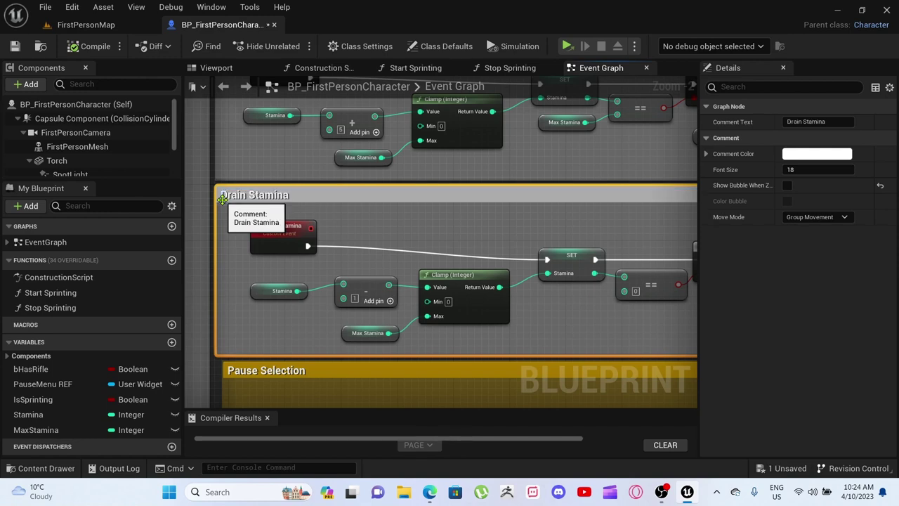
# - Retitle the upper comment from Drain Stamina to Regen Stamina and Save All
pyautogui.moveTo(244, 147); pyautogui.dragTo(274, 255, button='right')
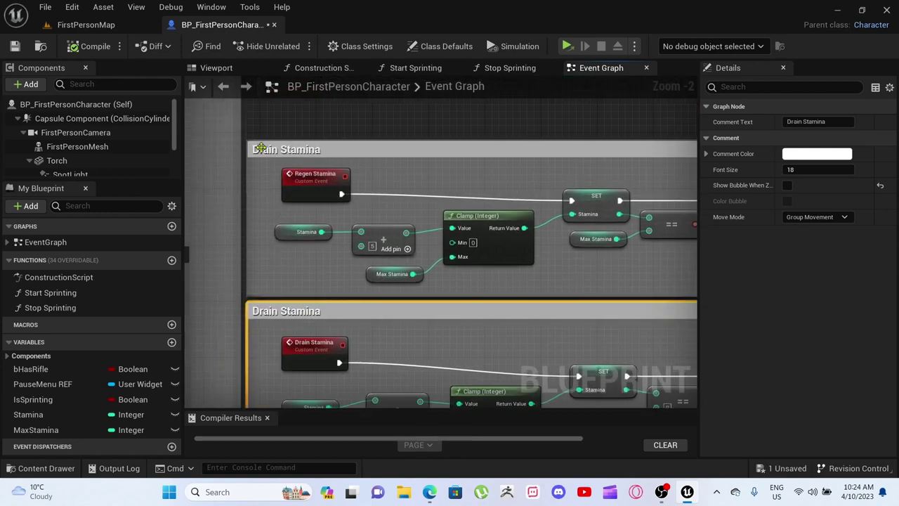
pyautogui.doubleClick(283, 150)
pyautogui.moveTo(283, 150); pyautogui.dragTo(248, 150)
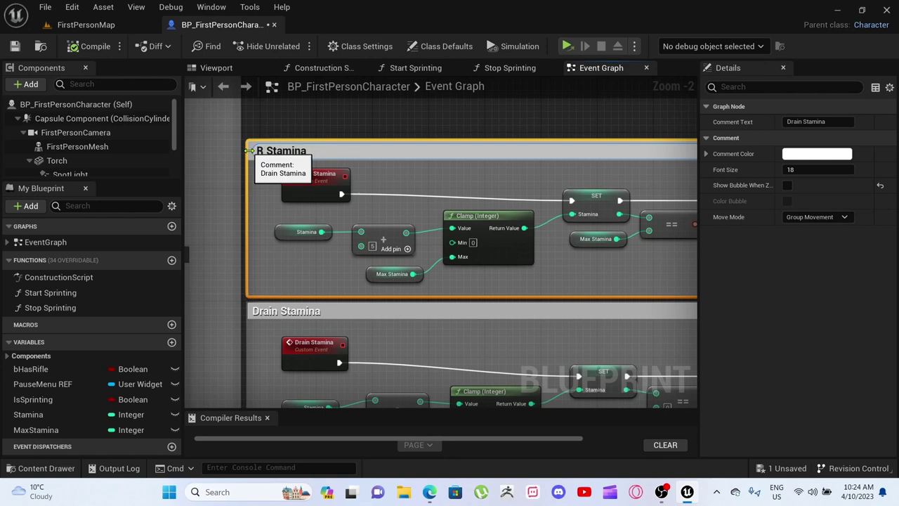
pyautogui.press('Return')
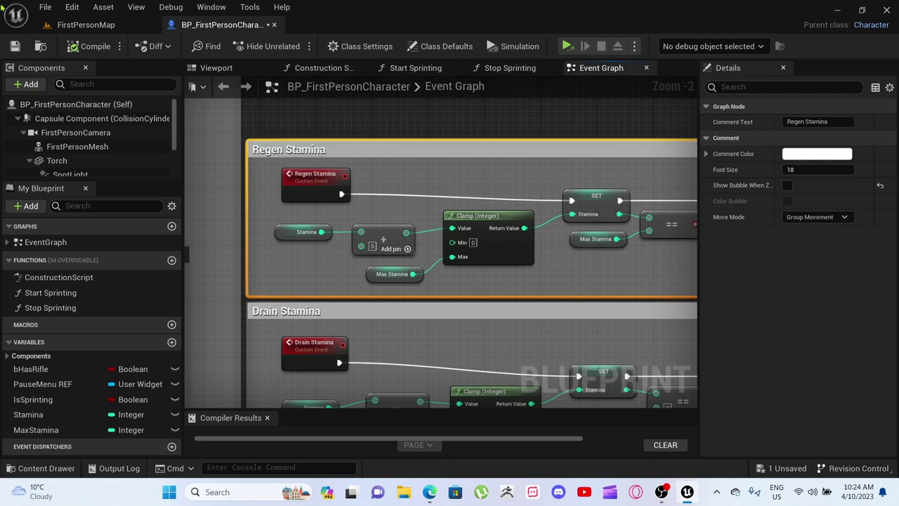
pyautogui.click(46, 7)
pyautogui.click(65, 65)
# - Connect Is Sprinting to the drain Branch's Condition, then view the whole event graph
pyautogui.moveTo(509, 331); pyautogui.dragTo(426, 175, button='right')
pyautogui.click(300, 187)
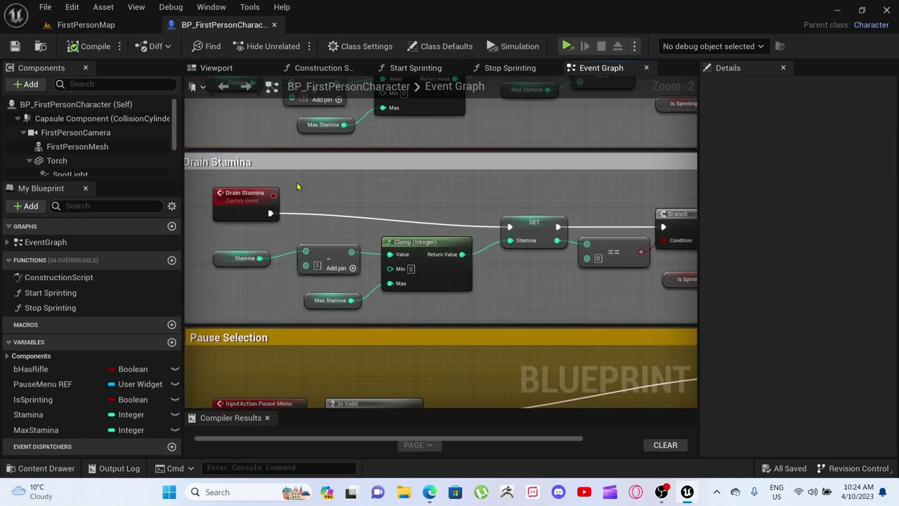
pyautogui.moveTo(300, 187); pyautogui.dragTo(391, 190, button='right')
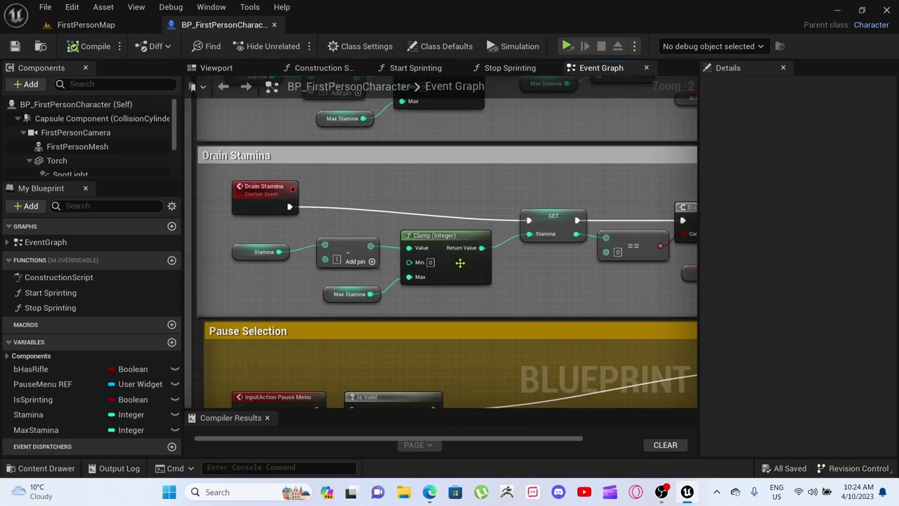
pyautogui.moveTo(570, 277); pyautogui.dragTo(216, 283, button='right')
pyautogui.moveTo(424, 234); pyautogui.dragTo(322, 243, button='right')
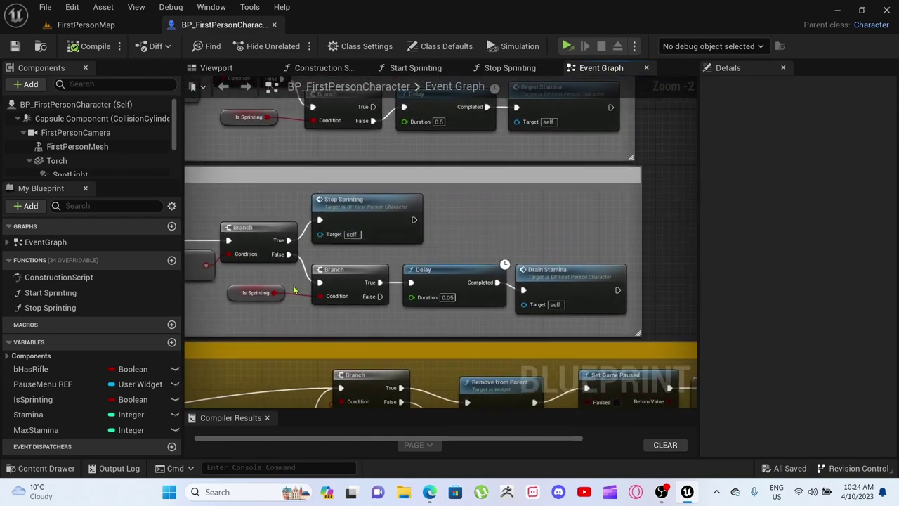
pyautogui.moveTo(302, 293); pyautogui.dragTo(335, 281)
pyautogui.scroll(-5, 525, 271)
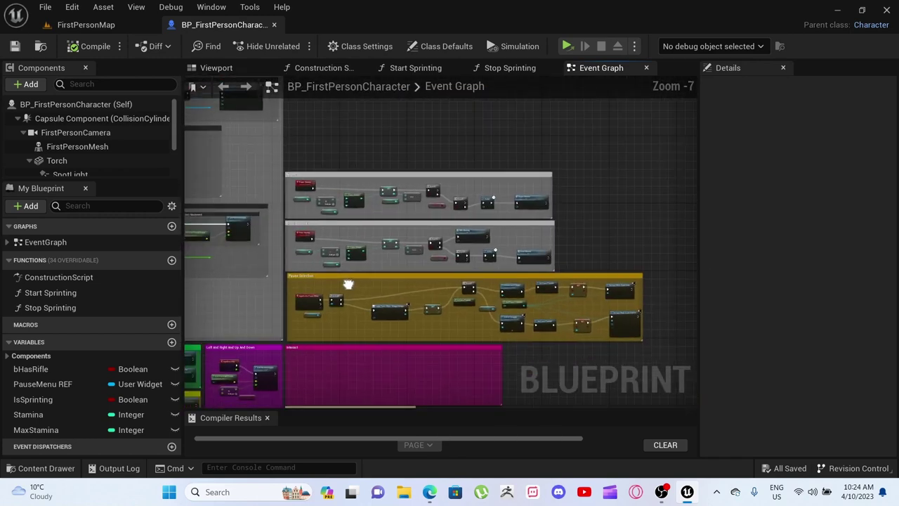
pyautogui.moveTo(365, 281); pyautogui.dragTo(510, 218, button='right')
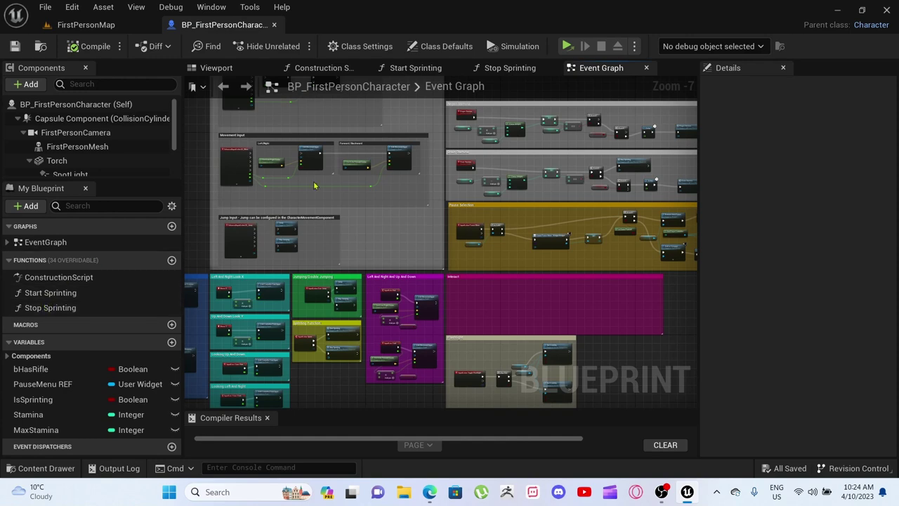
# - Open Start Sprinting and review its chain: Max Walk Speed 500, Is Sprinting true, Drain Stamina
pyautogui.doubleClick(31, 293)
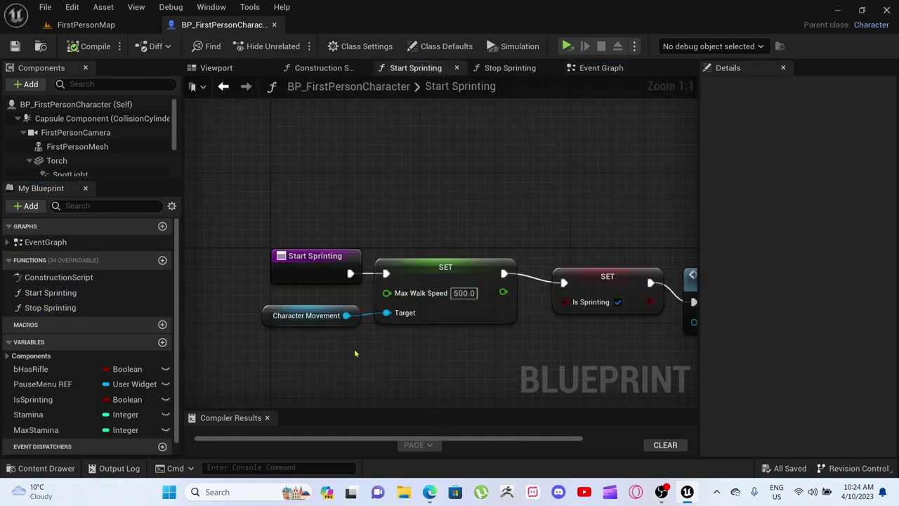
pyautogui.scroll(-1, 370, 345)
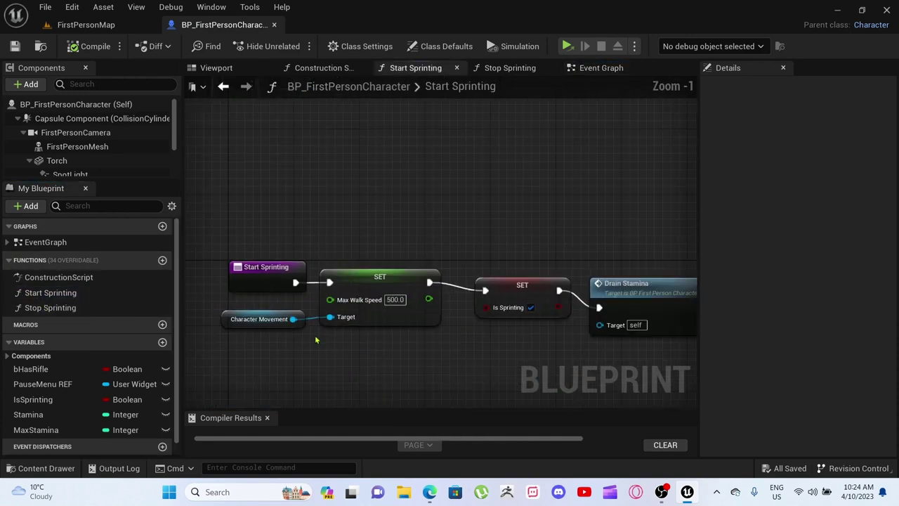
pyautogui.moveTo(355, 345); pyautogui.dragTo(307, 343, button='right')
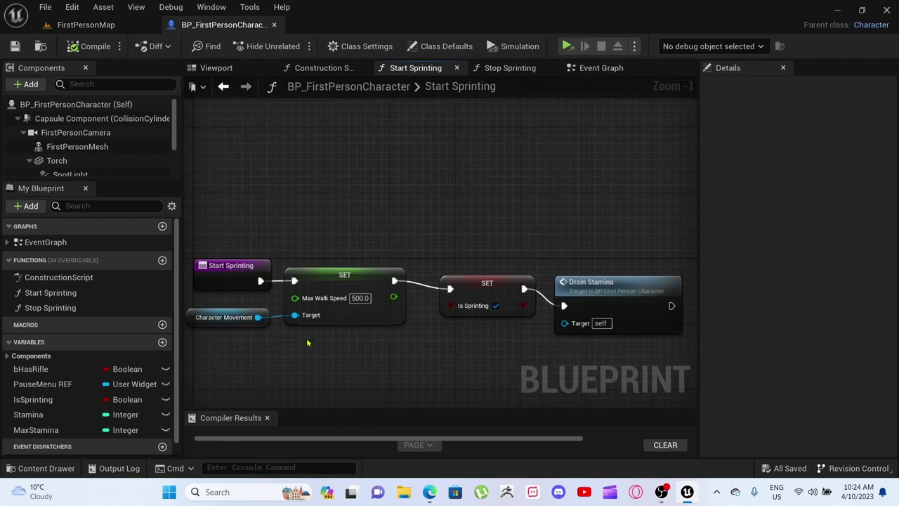
pyautogui.click(327, 273)
pyautogui.click(372, 366)
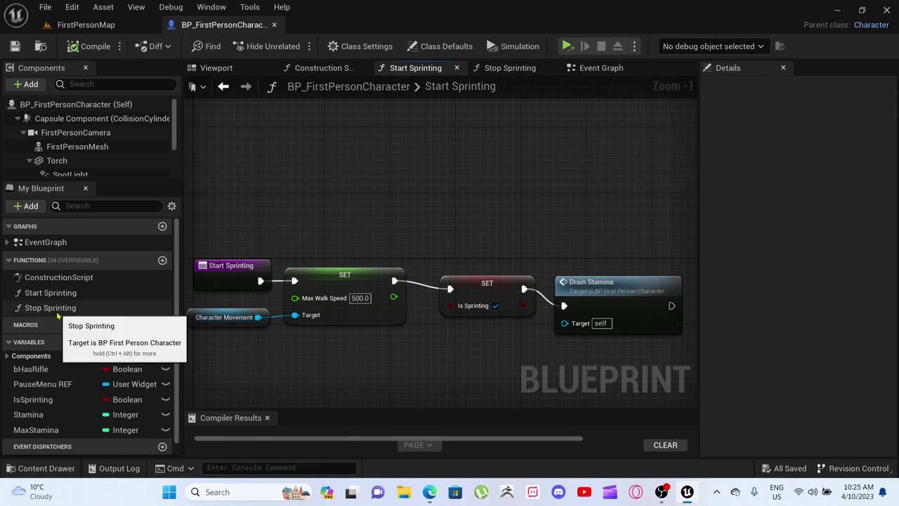
pyautogui.scroll(-2, 60, 161)
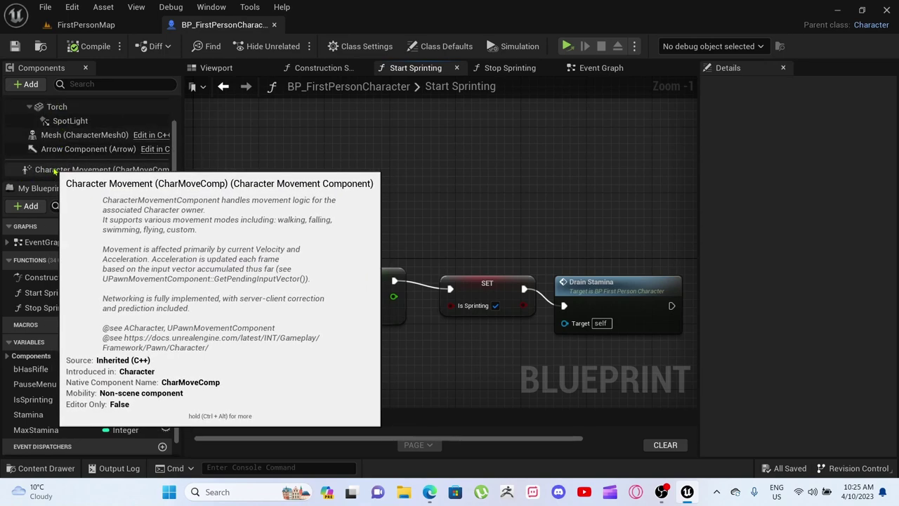
# - Check Stamina's default of 50, set MaxStamina's default value to 100, and save
pyautogui.click(44, 416)
pyautogui.click(58, 431)
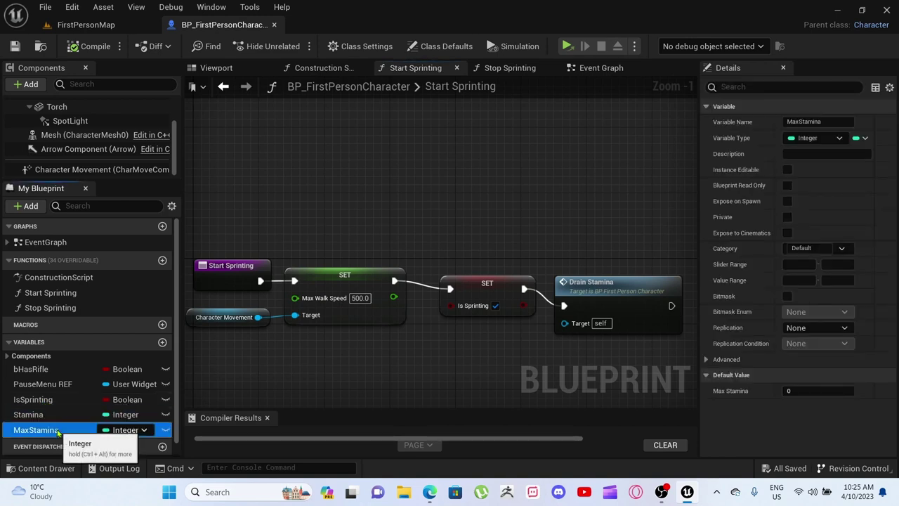
pyautogui.click(63, 414)
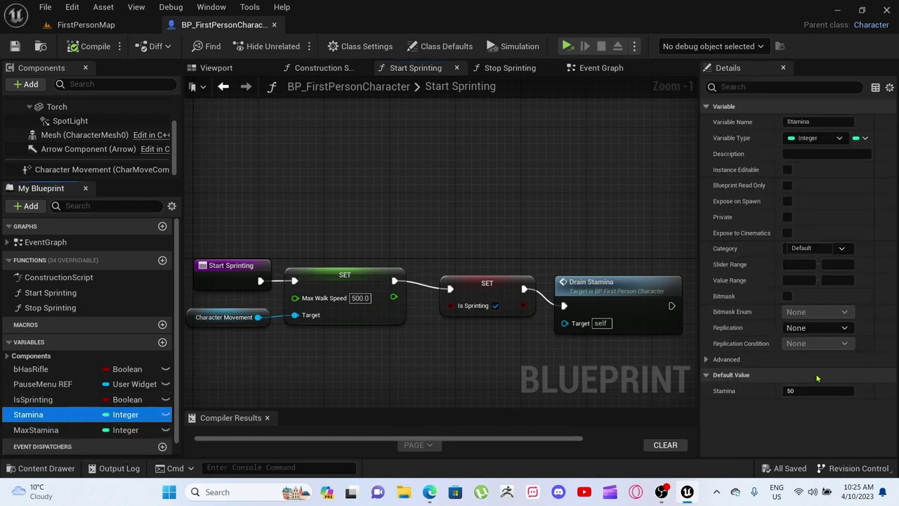
pyautogui.click(50, 429)
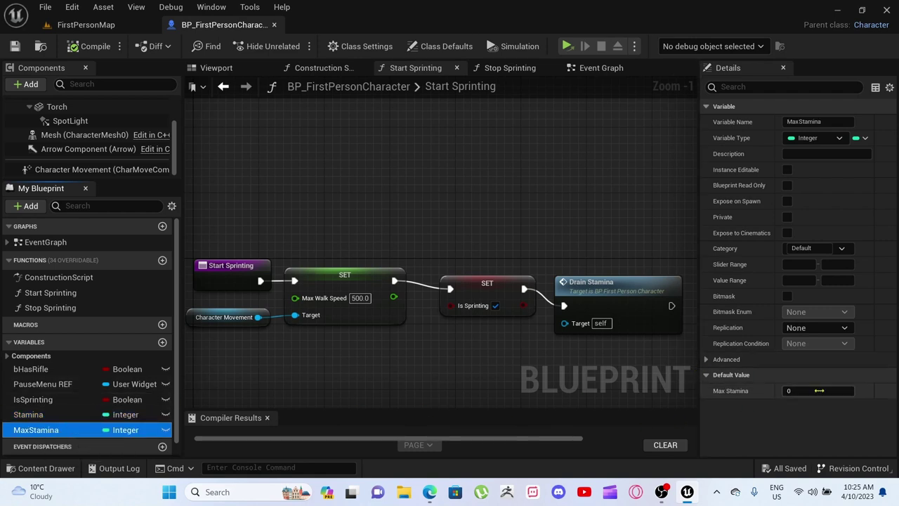
pyautogui.click(814, 394)
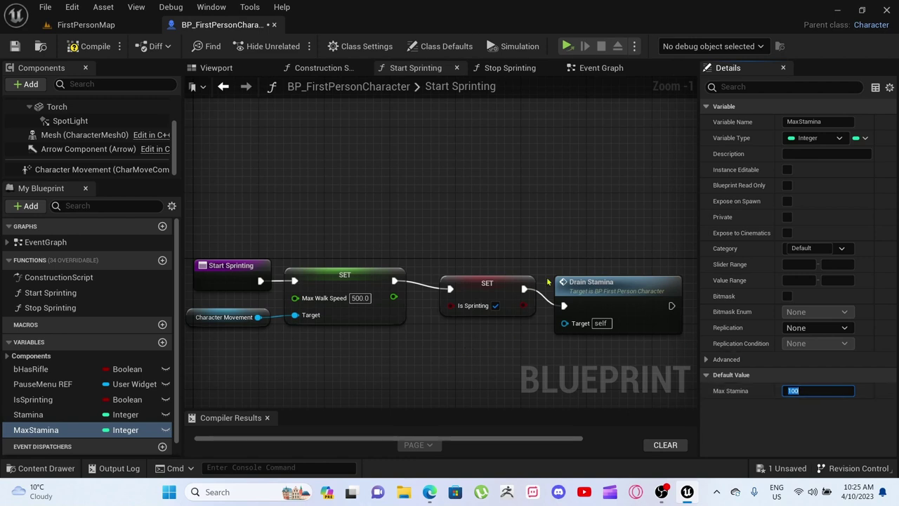
pyautogui.click(465, 241)
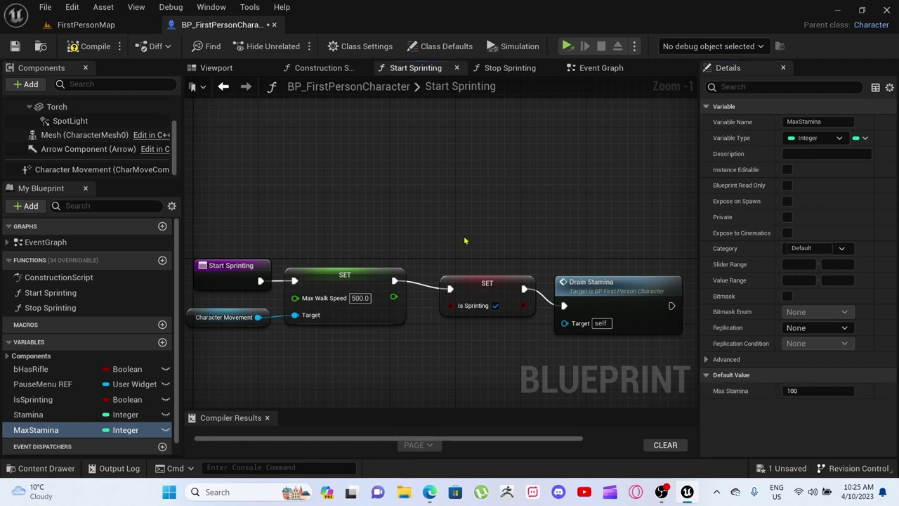
pyautogui.click(15, 46)
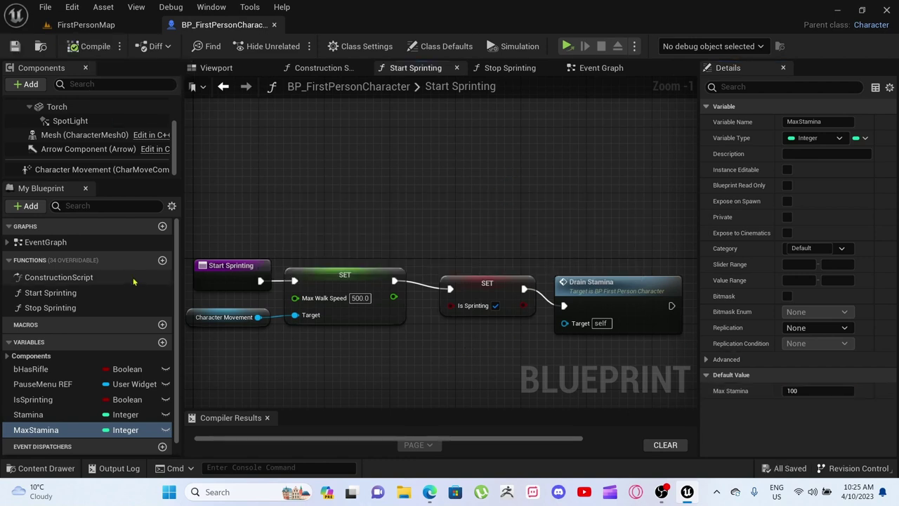
# - Make Stop Sprinting set Is Sprinting to false, comparing against Start Sprinting, and save
pyautogui.doubleClick(51, 308)
pyautogui.moveTo(271, 224); pyautogui.dragTo(334, 189, button='right')
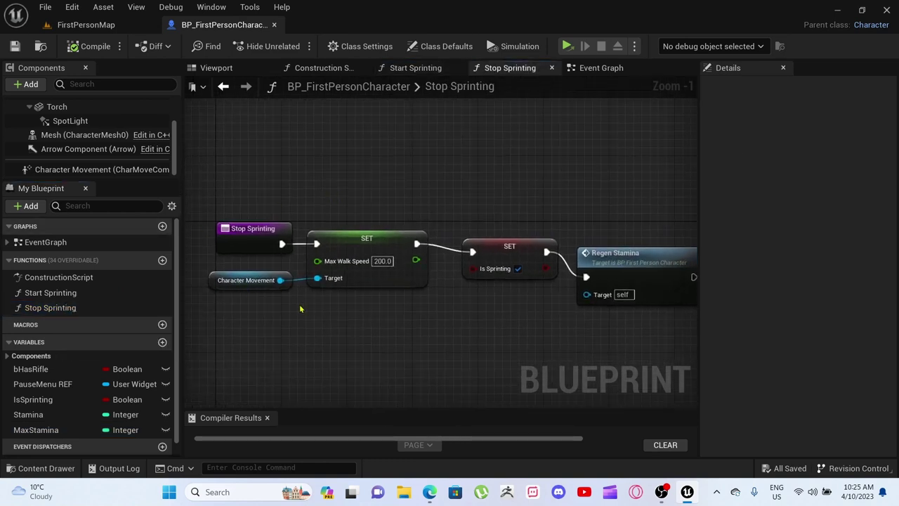
pyautogui.moveTo(294, 310); pyautogui.dragTo(265, 311, button='right')
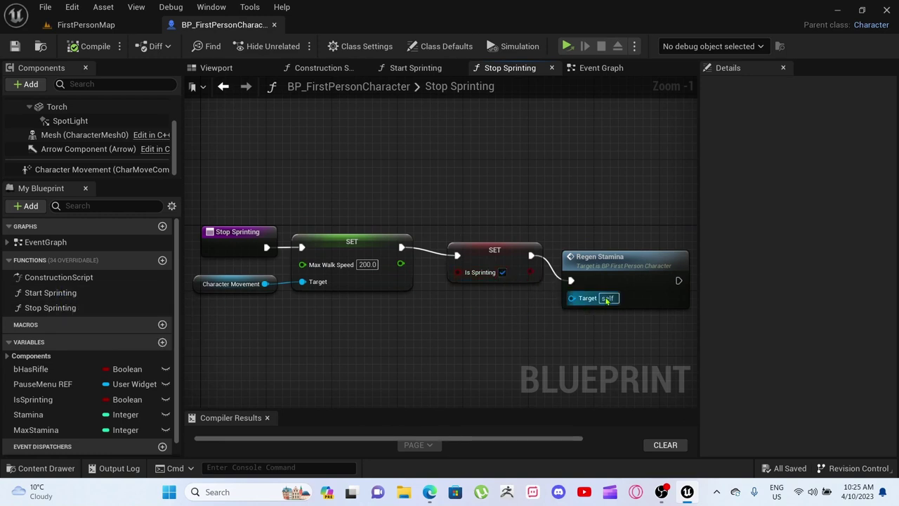
pyautogui.doubleClick(21, 295)
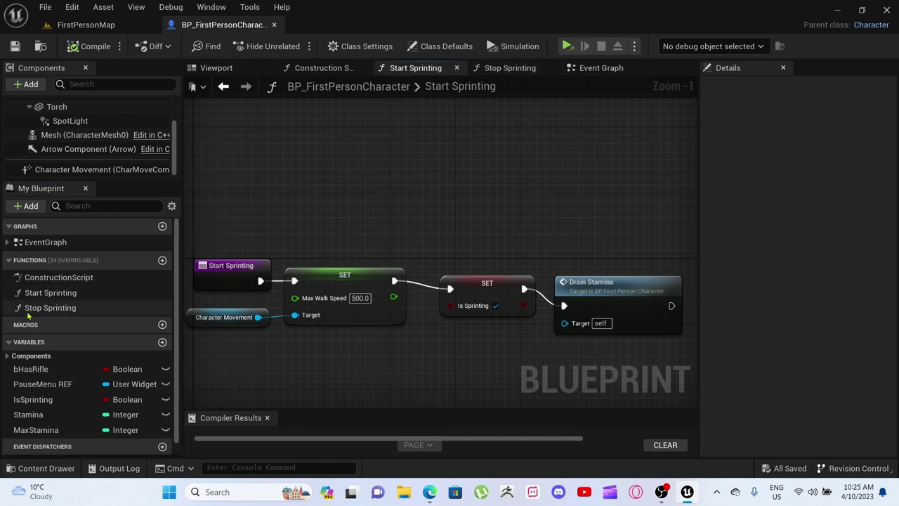
pyautogui.doubleClick(32, 307)
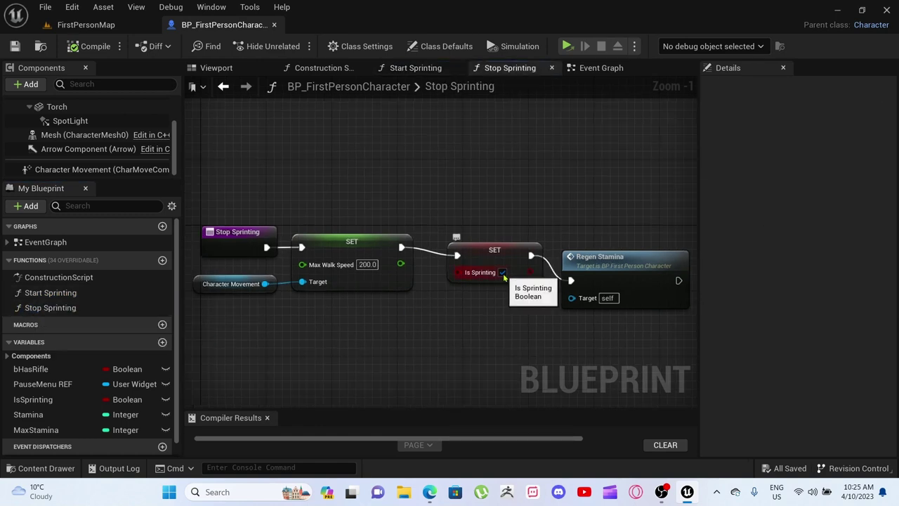
pyautogui.click(503, 273)
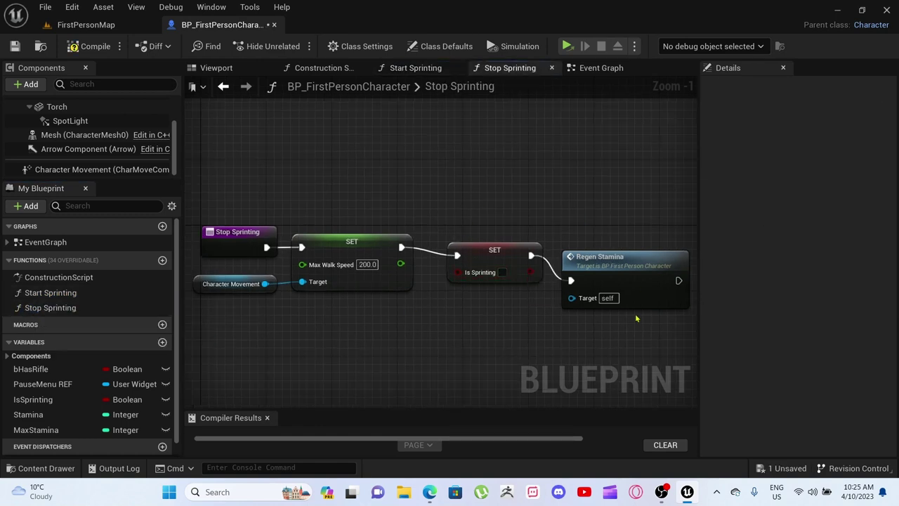
pyautogui.click(23, 45)
# - Fly the FirstPersonMap camera toward the fountain, then return to the character blueprint
pyautogui.click(79, 26)
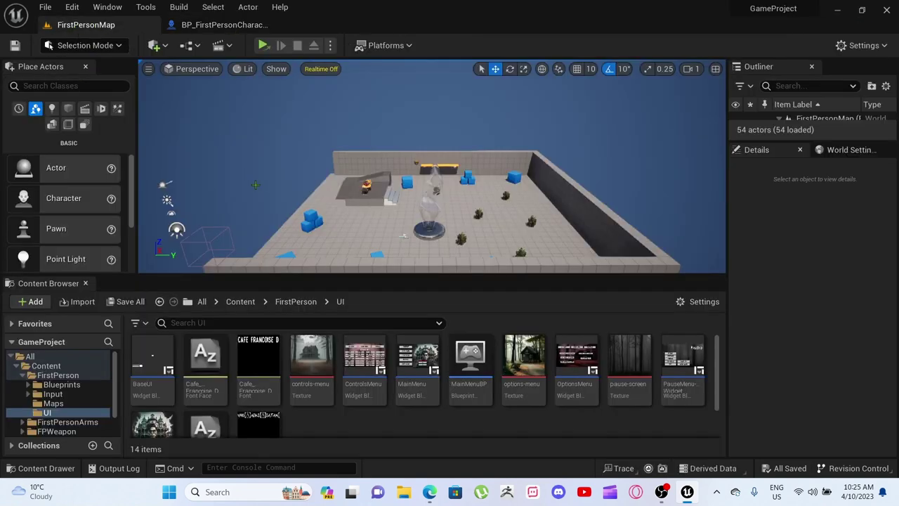
pyautogui.moveTo(403, 236); pyautogui.dragTo(515, 187, button='right')
pyautogui.click(221, 25)
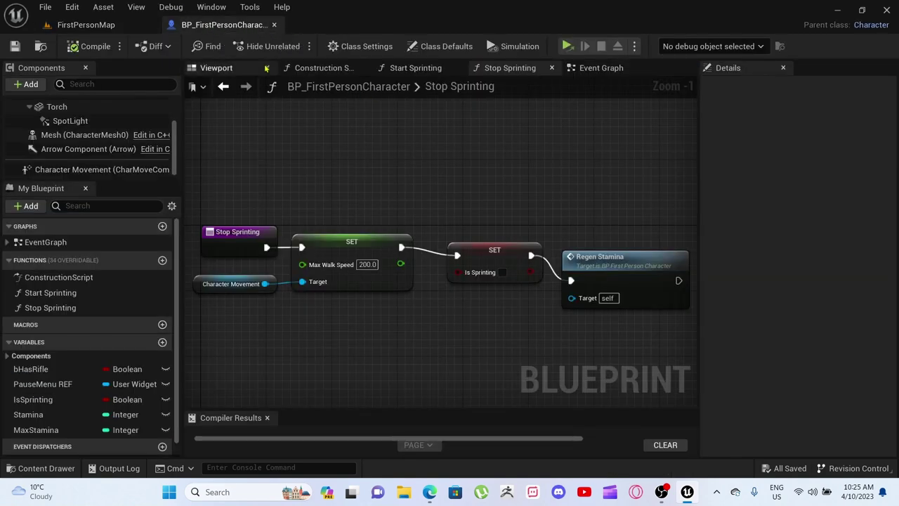
# - Inspect the Torch component's properties in the character's Viewport
pyautogui.click(218, 68)
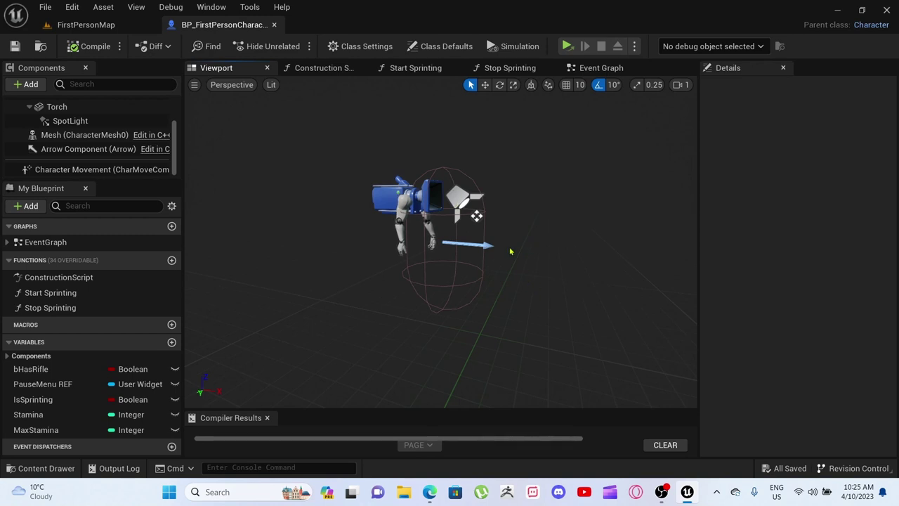
pyautogui.click(62, 108)
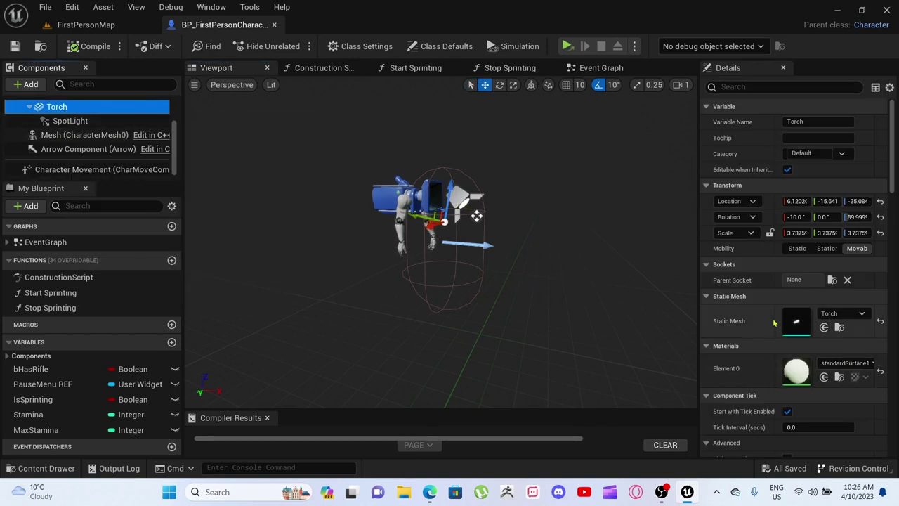
pyautogui.scroll(-6, 777, 312)
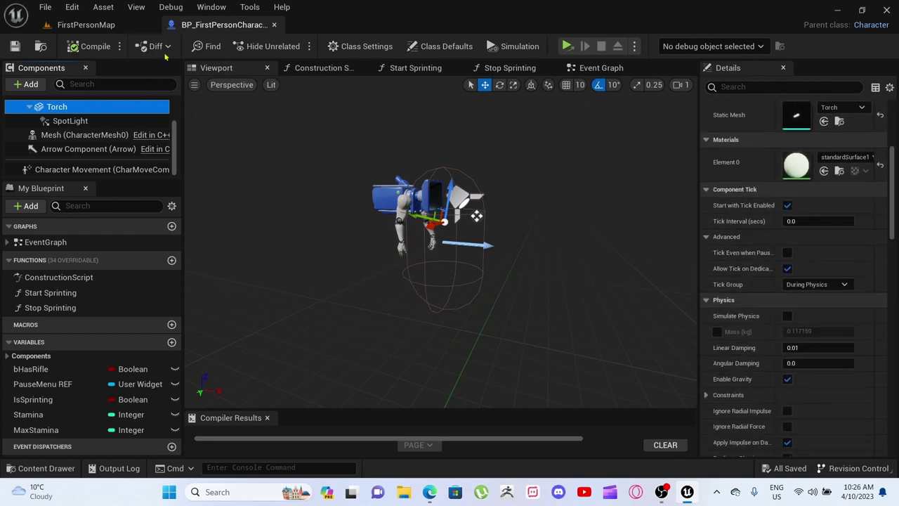
# - Open the Torch static mesh from FirstPerson/Blueprints, orbit around it, and close it
pyautogui.click(78, 25)
pyautogui.scroll(-2, 351, 372)
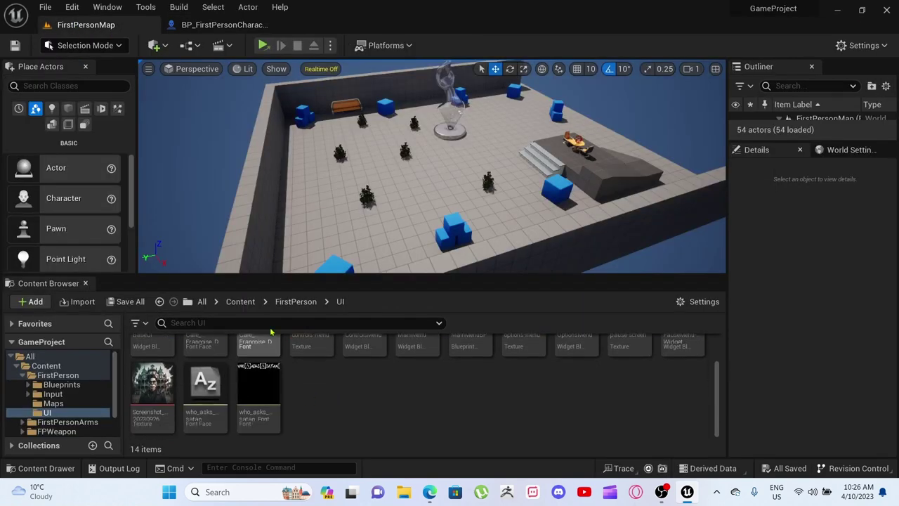
pyautogui.click(296, 301)
pyautogui.click(148, 354)
pyautogui.doubleClick(148, 354)
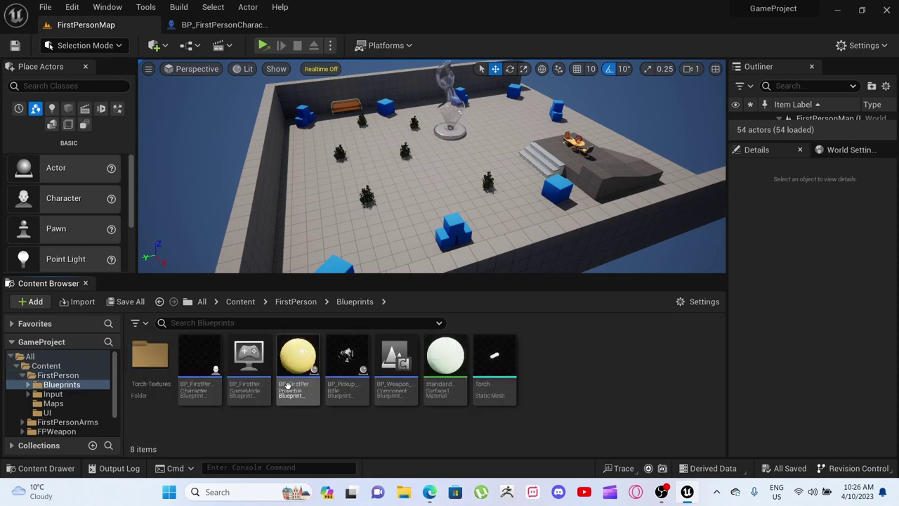
pyautogui.click(504, 358)
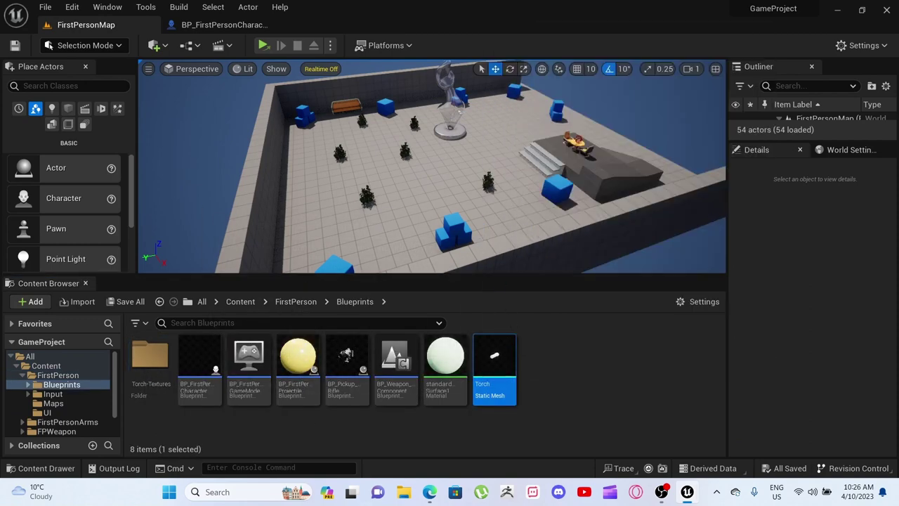
pyautogui.doubleClick(495, 362)
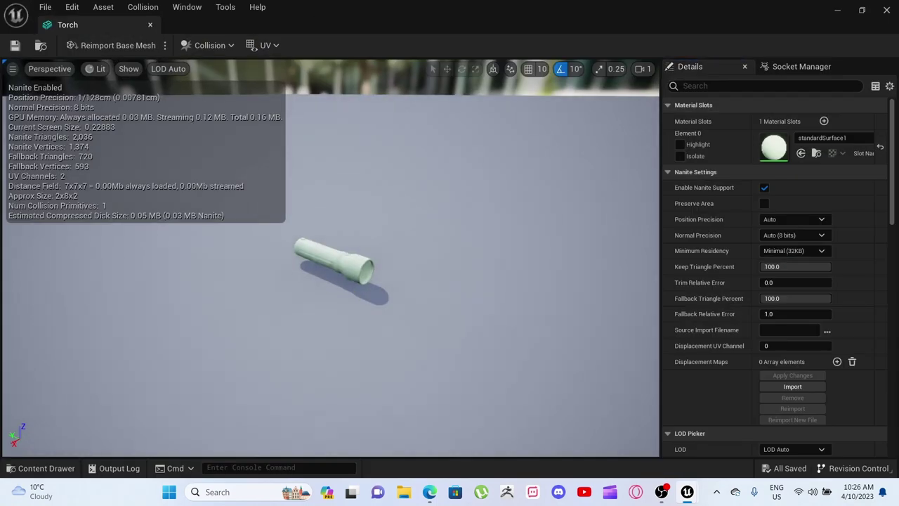
pyautogui.moveTo(335, 323)
pyautogui.mouseDown()
pyautogui.moveTo(337, 309)
pyautogui.moveTo(340, 330)
pyautogui.moveTo(346, 313)
pyautogui.mouseUp()
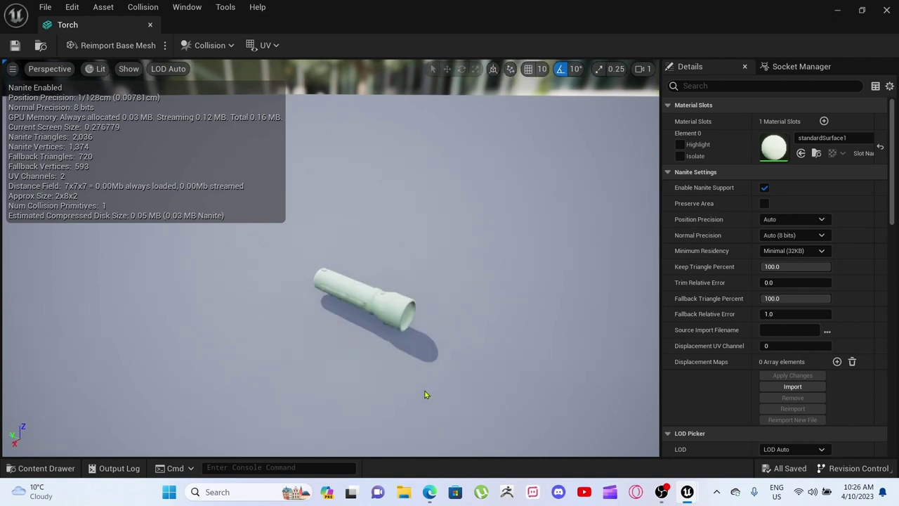
pyautogui.moveTo(418, 381); pyautogui.dragTo(375, 356)
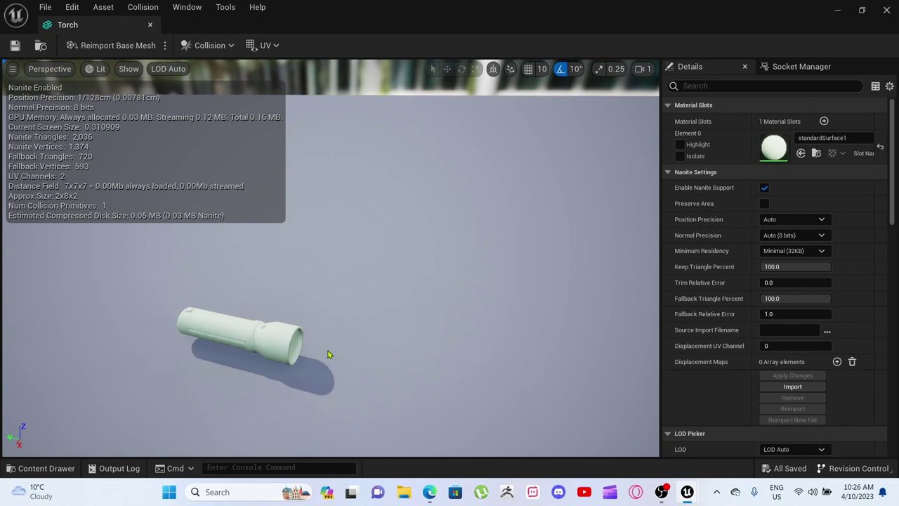
pyautogui.click(150, 25)
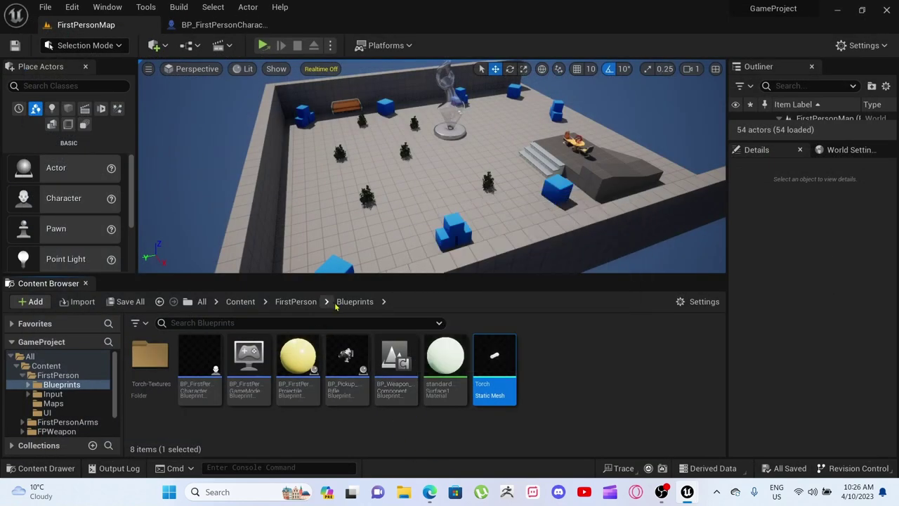
# - Open BaseUI from the FirstPerson UI folder and inspect Image_0 on its Designer canvas
pyautogui.click(296, 301)
pyautogui.doubleClick(302, 366)
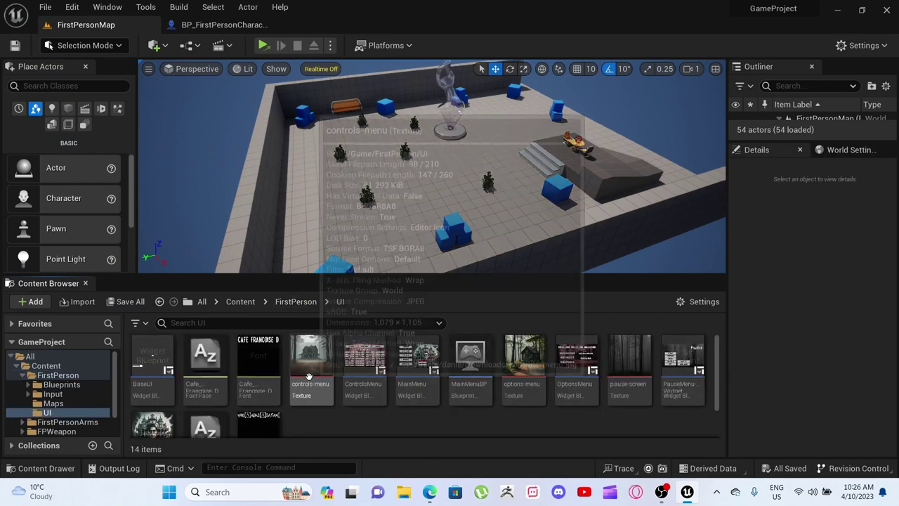
pyautogui.scroll(-2, 337, 430)
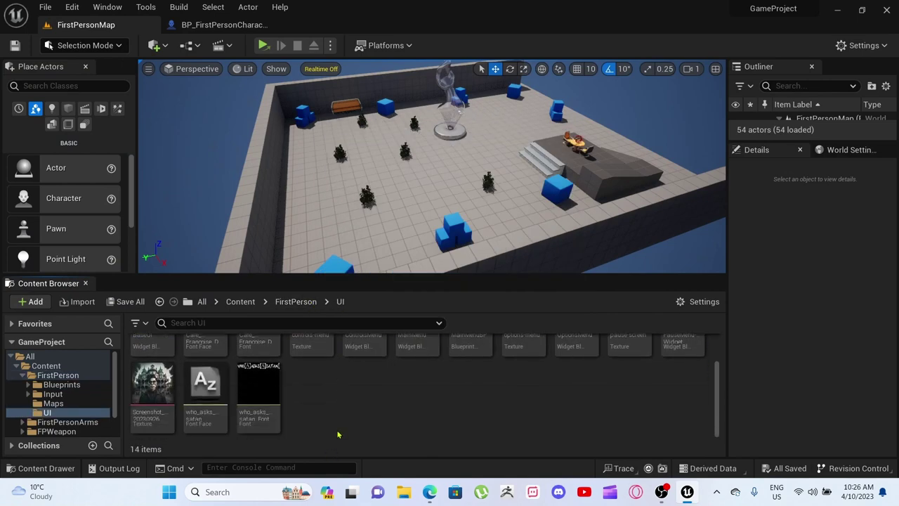
pyautogui.scroll(2, 342, 429)
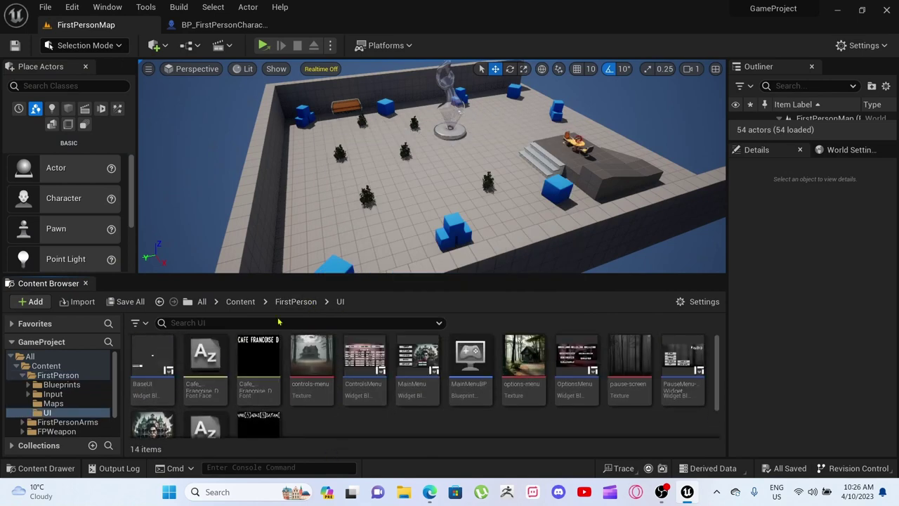
pyautogui.doubleClick(147, 362)
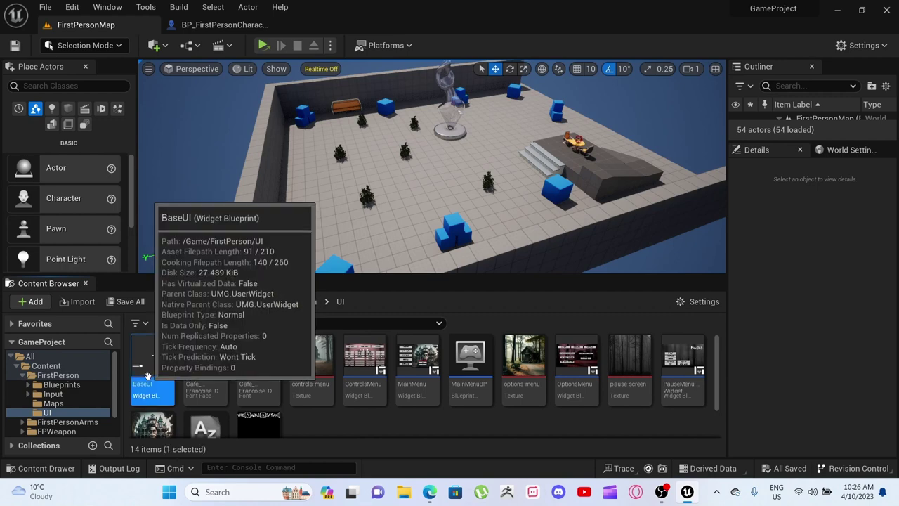
pyautogui.scroll(4, 226, 376)
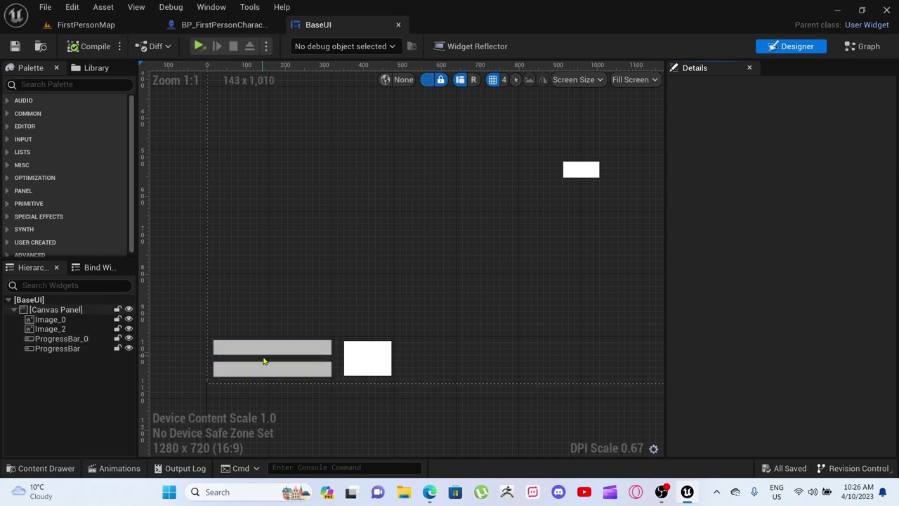
pyautogui.scroll(-4, 345, 281)
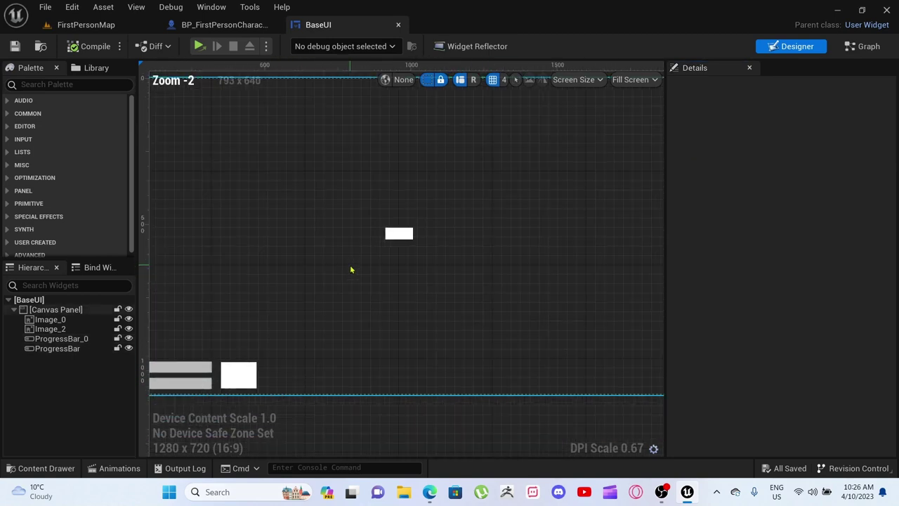
pyautogui.click(381, 249)
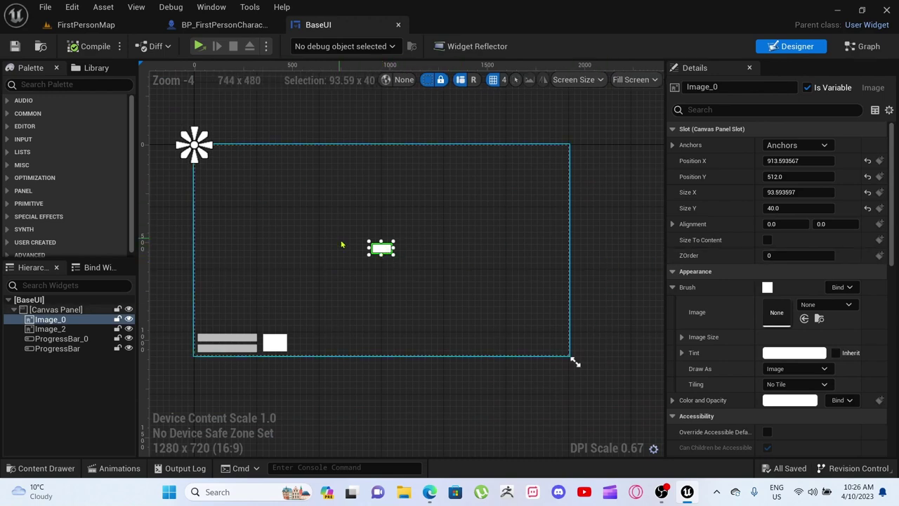
pyautogui.scroll(5, 271, 357)
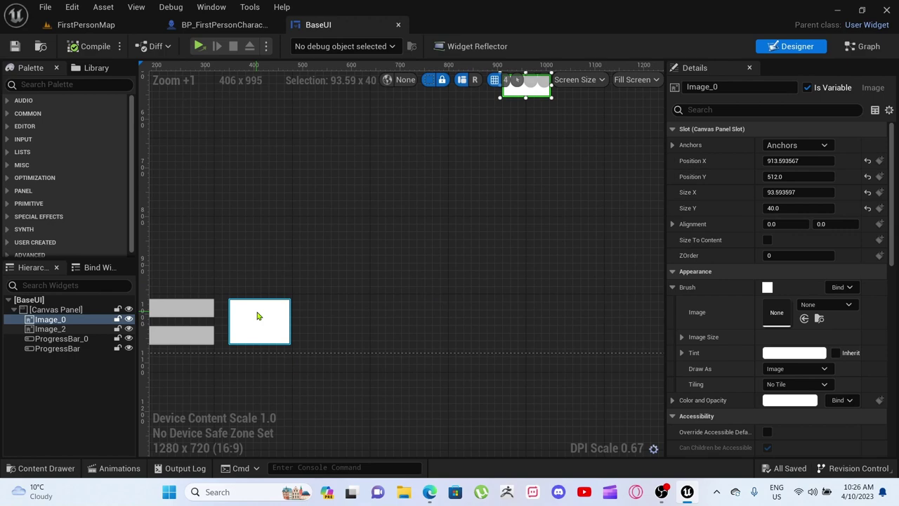
pyautogui.scroll(-6, 266, 310)
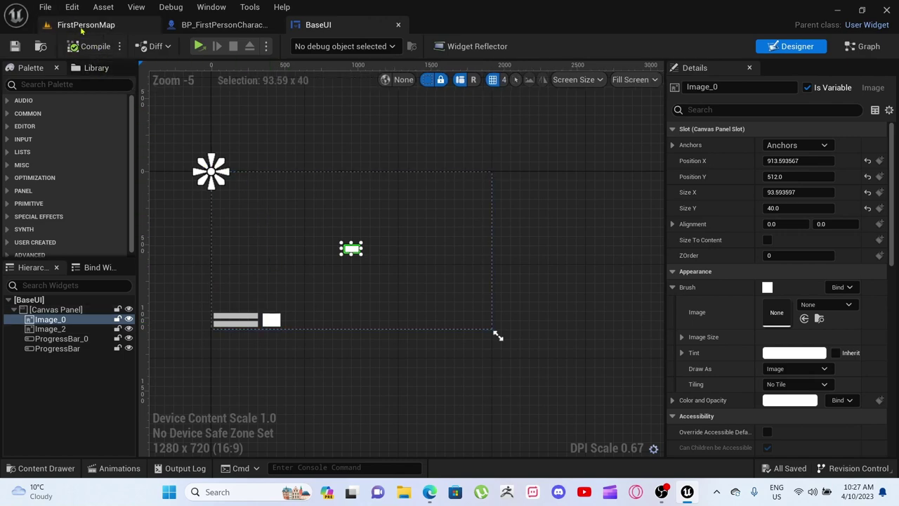
# - Turn on the Torch mesh's visibility in the character preview and orbit to view it
pyautogui.click(189, 26)
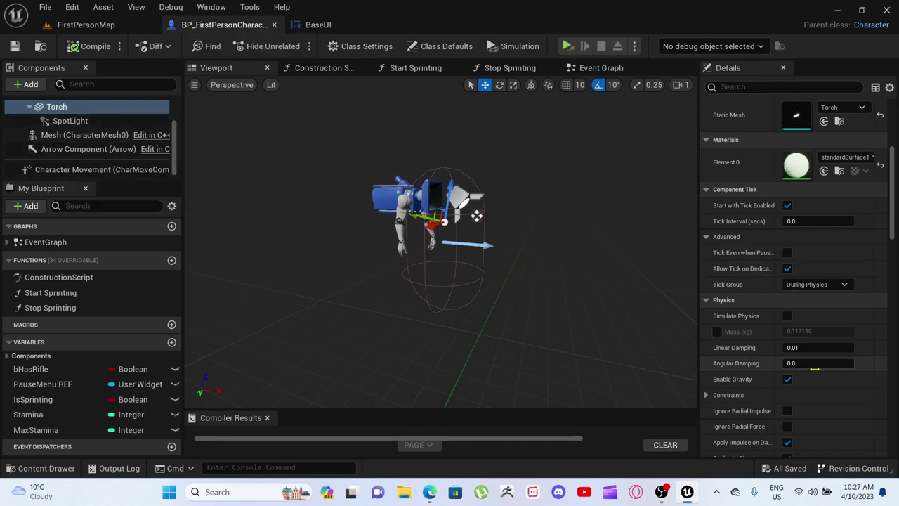
pyautogui.scroll(-15, 775, 262)
pyautogui.scroll(-8, 779, 328)
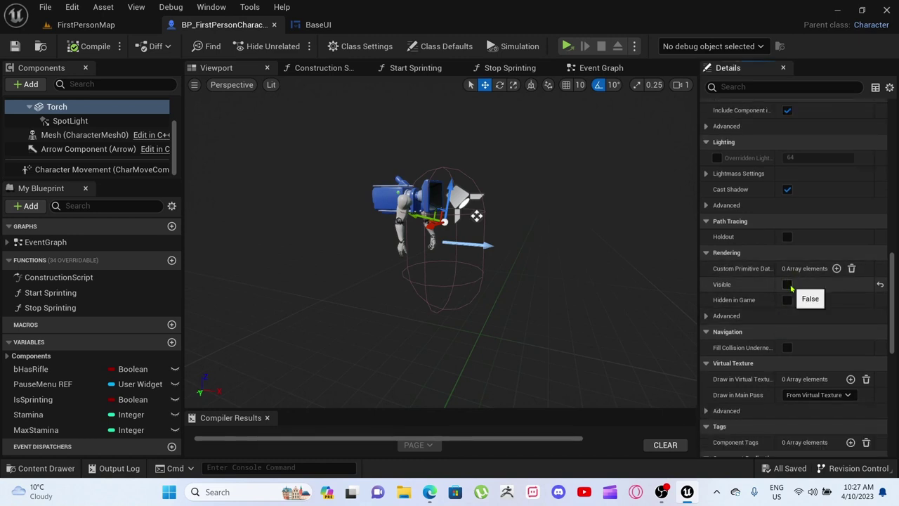
pyautogui.click(788, 284)
pyautogui.scroll(5, 422, 131)
pyautogui.scroll(-4, 422, 131)
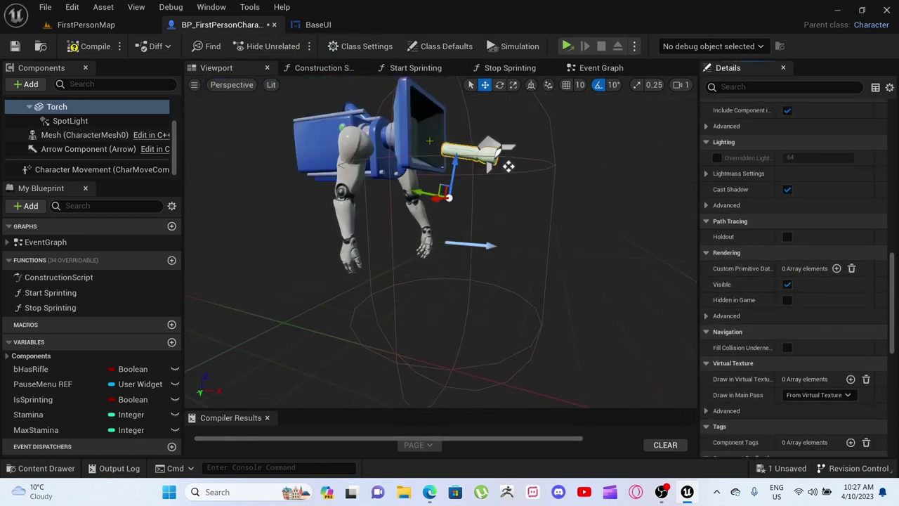
pyautogui.moveTo(508, 167); pyautogui.dragTo(446, 207)
pyautogui.moveTo(427, 281); pyautogui.dragTo(468, 255)
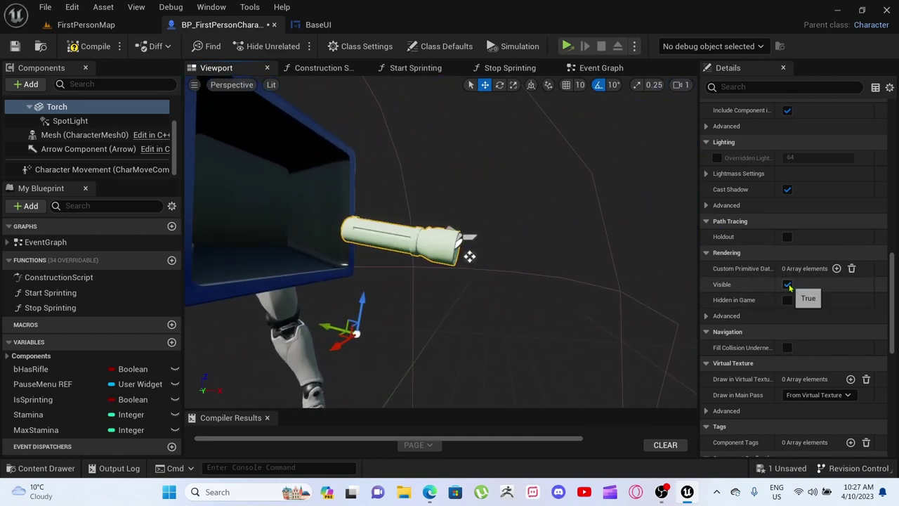
# - Inspect and frame the SpotLight attached to the torch
pyautogui.click(78, 122)
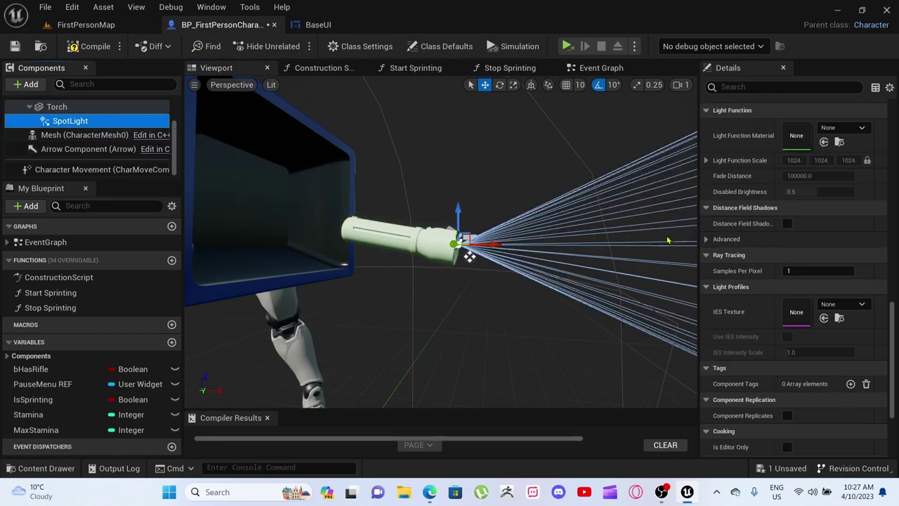
pyautogui.press('f')
pyautogui.scroll(6, 589, 280)
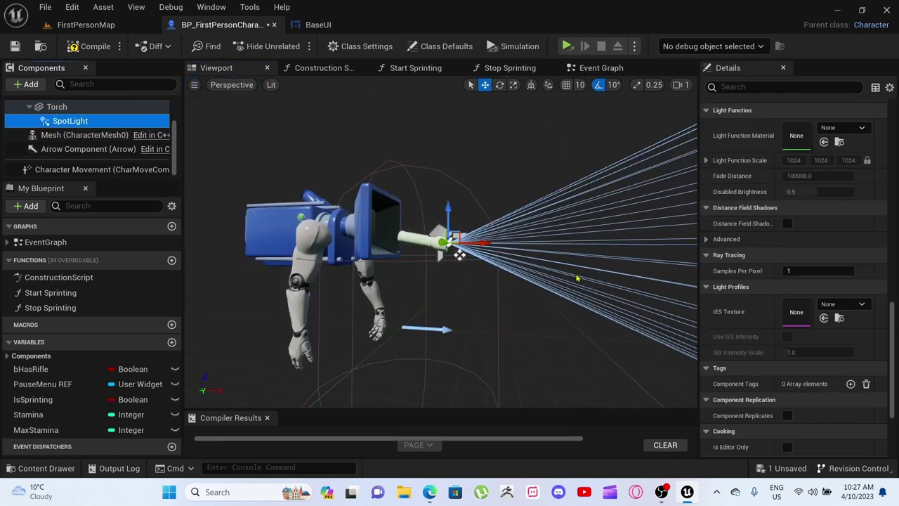
pyautogui.scroll(-2, 544, 275)
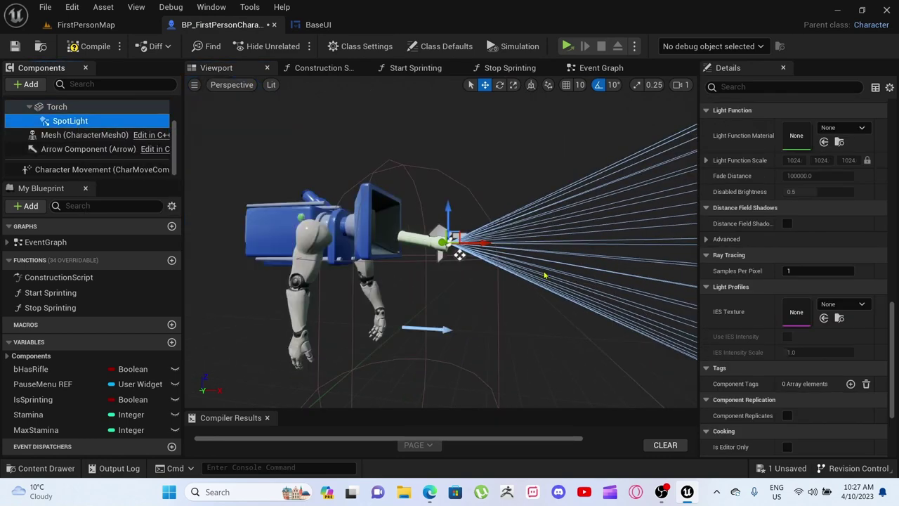
# - Uncheck the Torch's Visible setting so it is hidden by default, and save
pyautogui.click(56, 107)
pyautogui.click(788, 285)
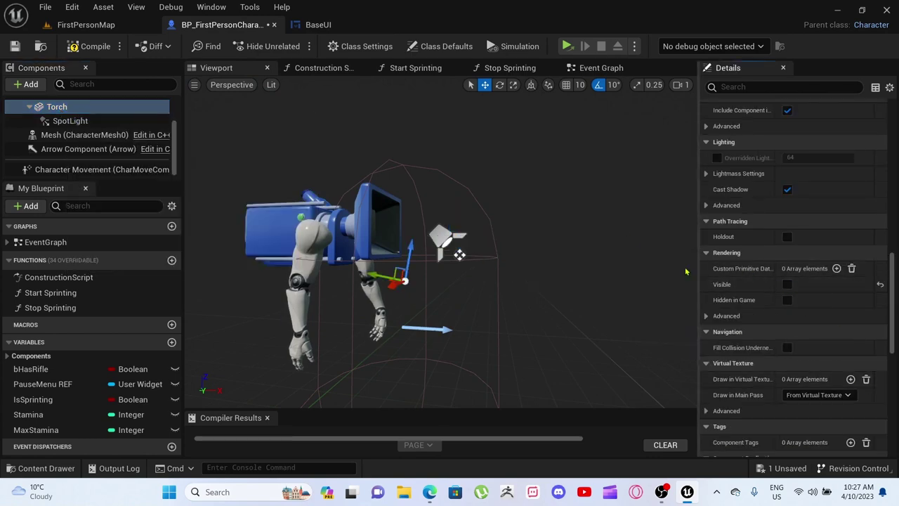
pyautogui.click(15, 46)
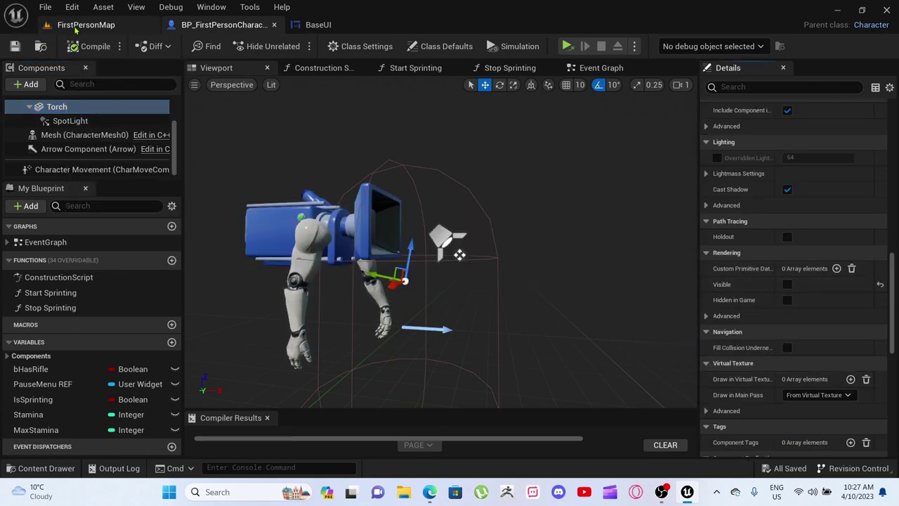
# - Play FirstPersonMap, walk toward the bush and blue cubes, then bring up the Paused menu
pyautogui.click(86, 24)
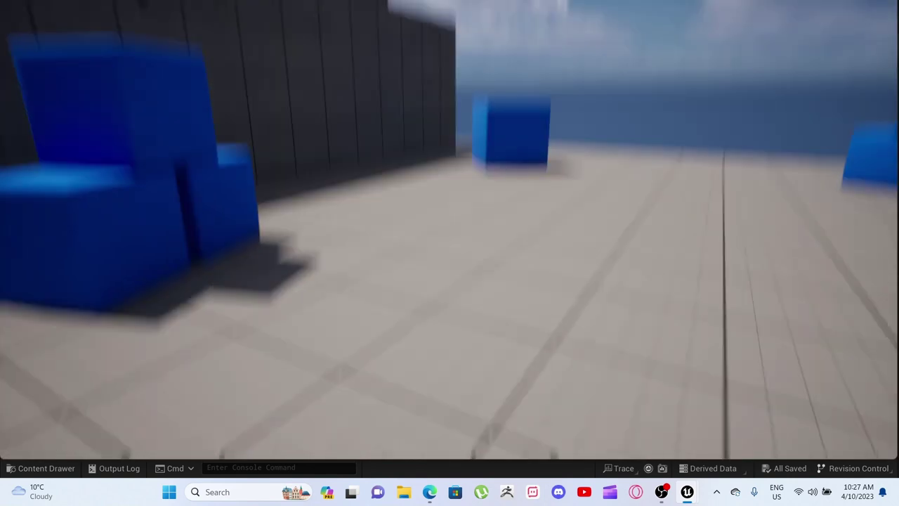
pyautogui.press('w')
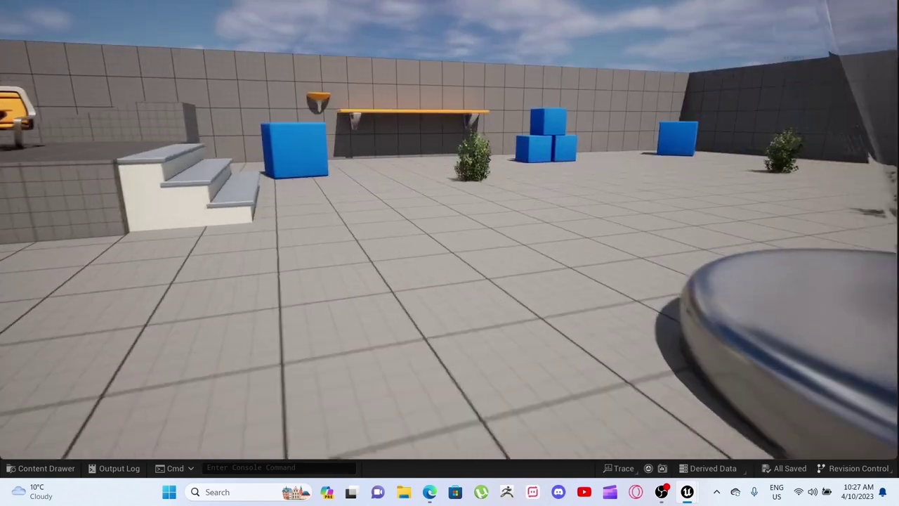
pyautogui.press('w')
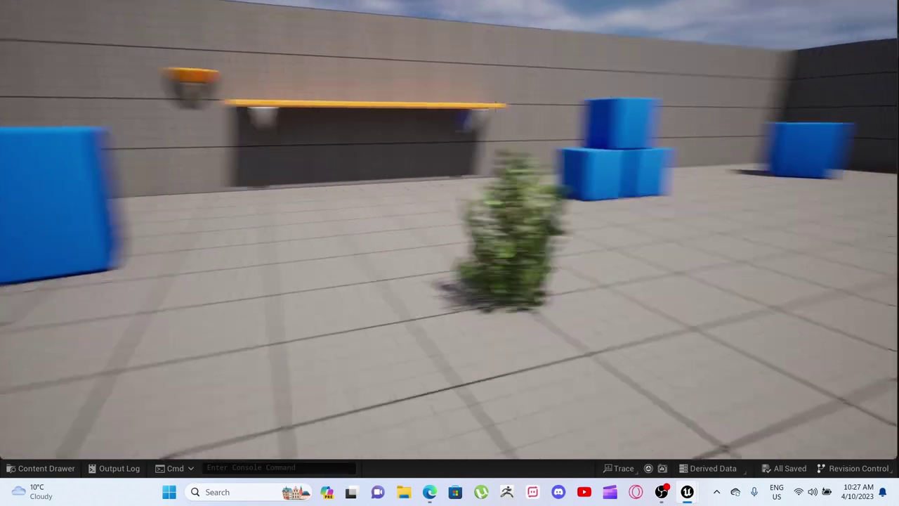
pyautogui.press('w')
pyautogui.press('w')
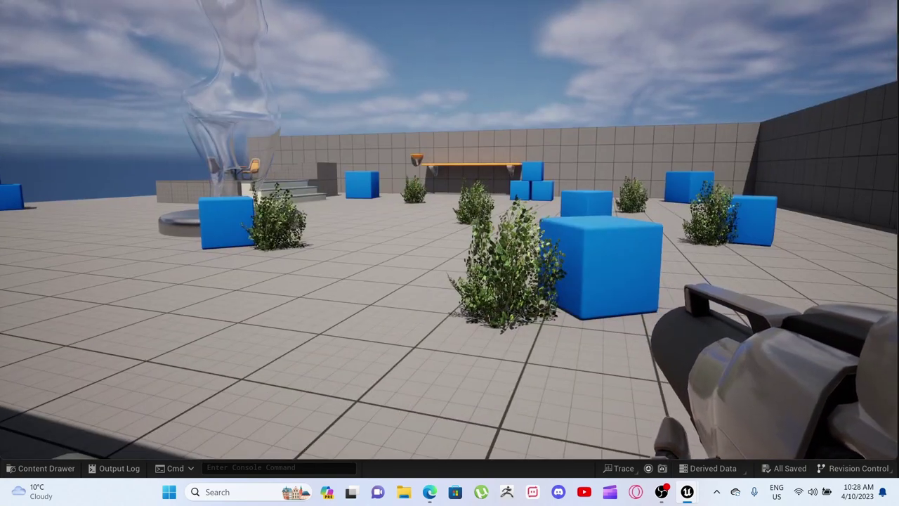
pyautogui.press('Escape')
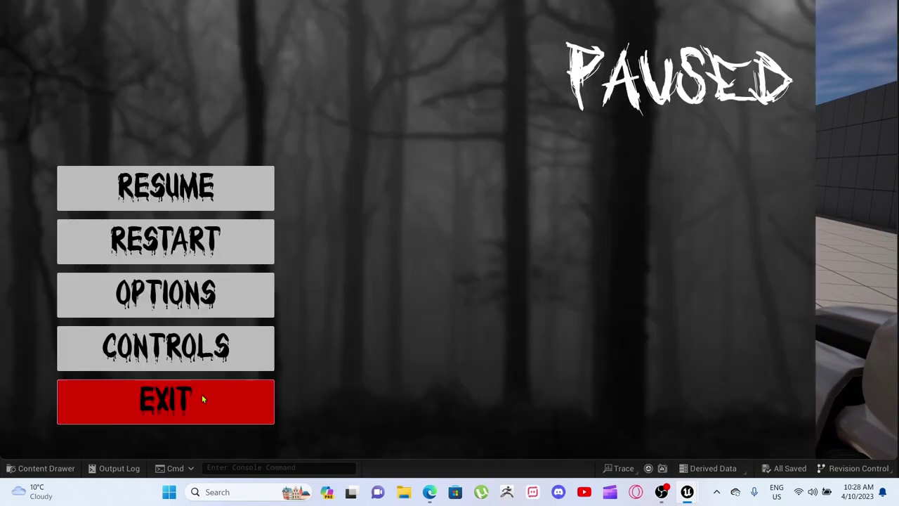
# - Exit the play session and return to BP_FirstPersonCharacter's Event Graph
pyautogui.click(416, 343)
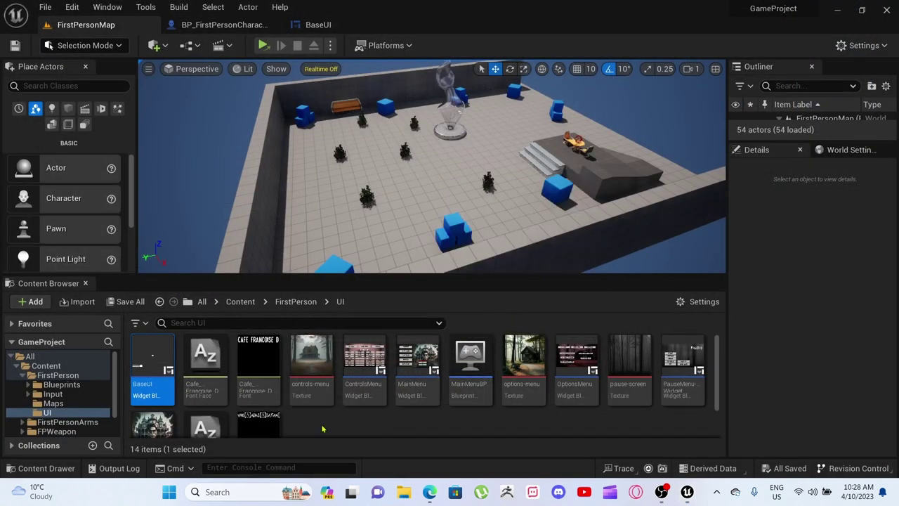
pyautogui.scroll(-2, 325, 430)
pyautogui.click(287, 305)
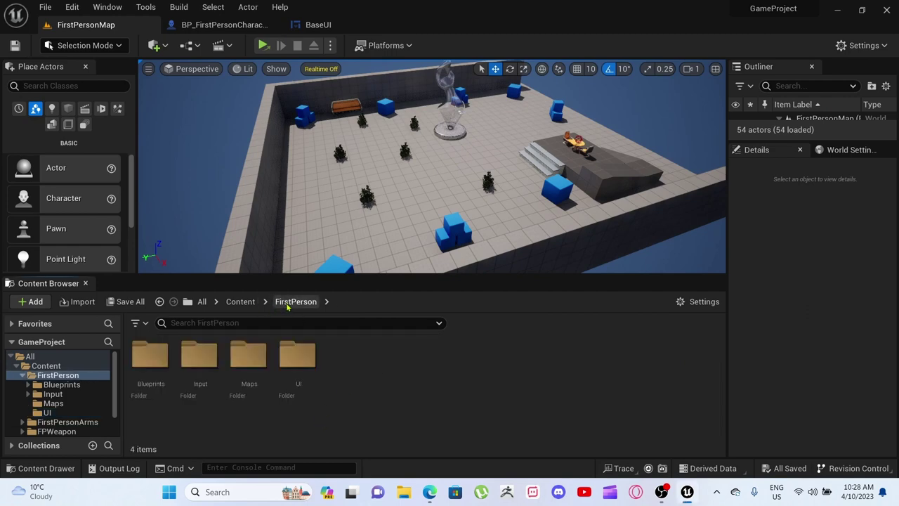
pyautogui.click(327, 26)
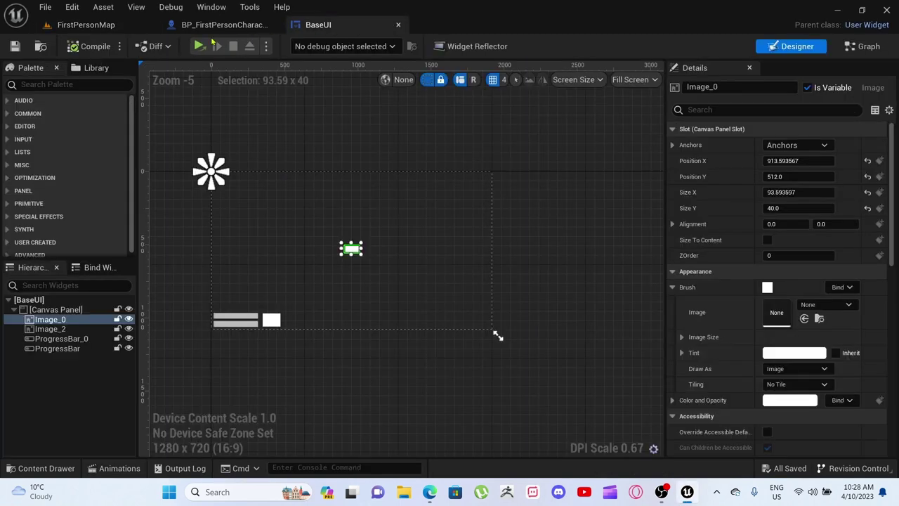
pyautogui.click(222, 25)
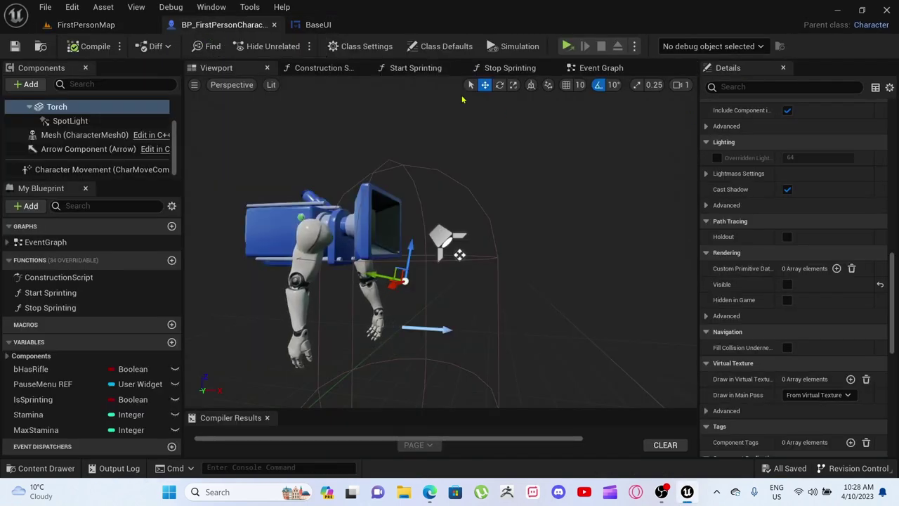
pyautogui.click(596, 68)
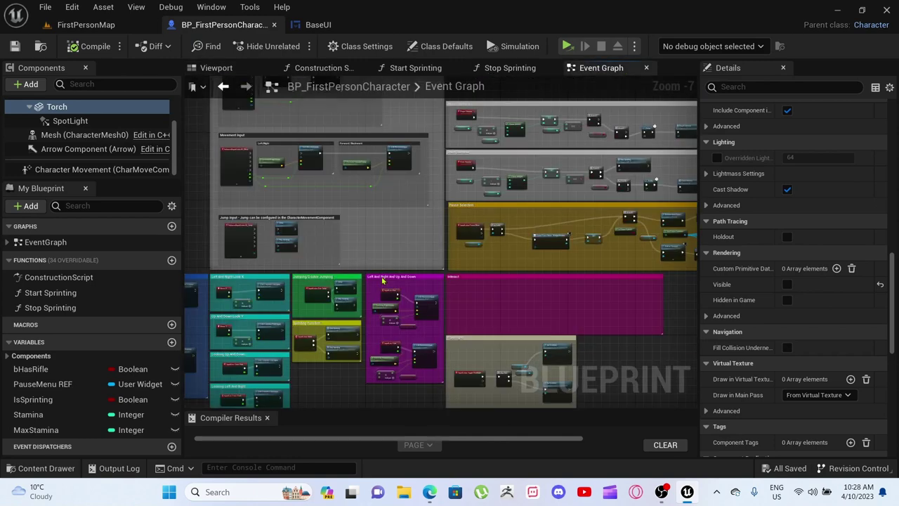
# - Pan past the Peaking/Strafing, Jumping and Sprinting blocks to the Flashlight comment block
pyautogui.moveTo(368, 269); pyautogui.dragTo(513, 129, button='right')
pyautogui.scroll(2, 458, 293)
pyautogui.scroll(-2, 339, 331)
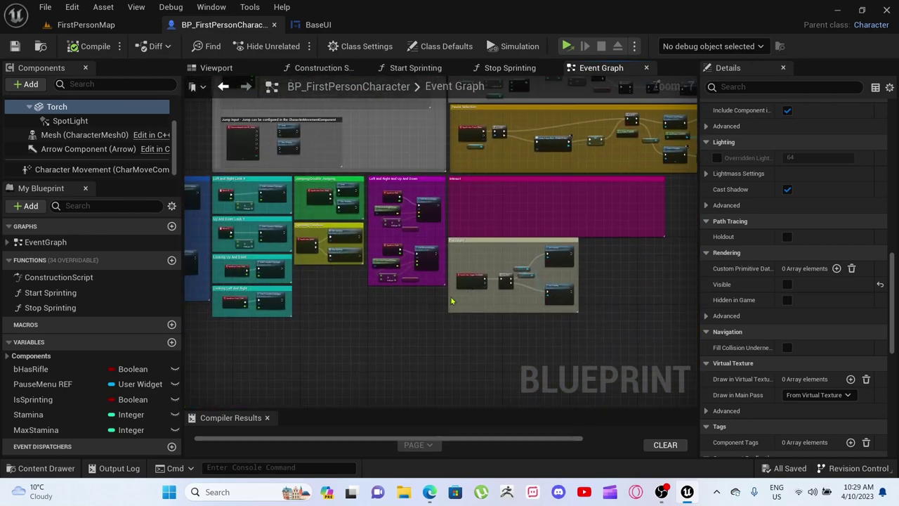
pyautogui.moveTo(434, 302); pyautogui.dragTo(684, 321, button='right')
pyautogui.scroll(2, 346, 265)
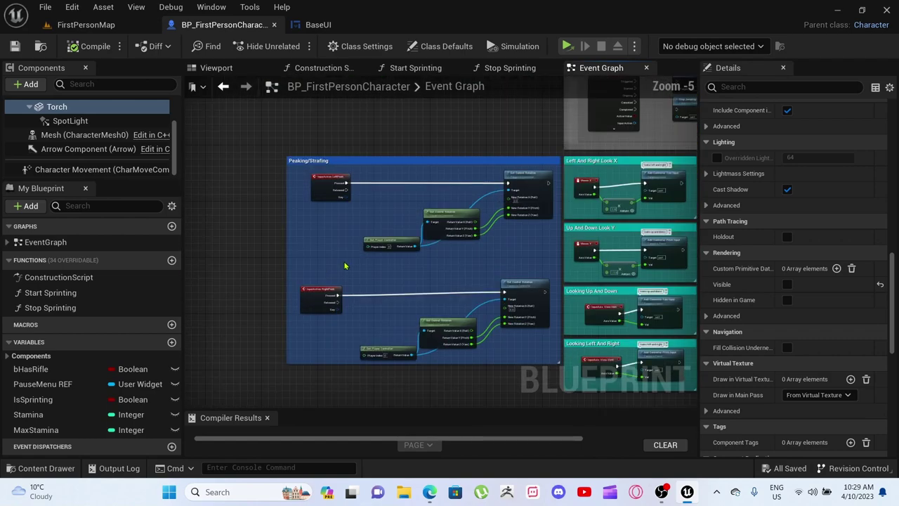
pyautogui.scroll(1, 350, 265)
pyautogui.moveTo(472, 255); pyautogui.dragTo(261, 260, button='right')
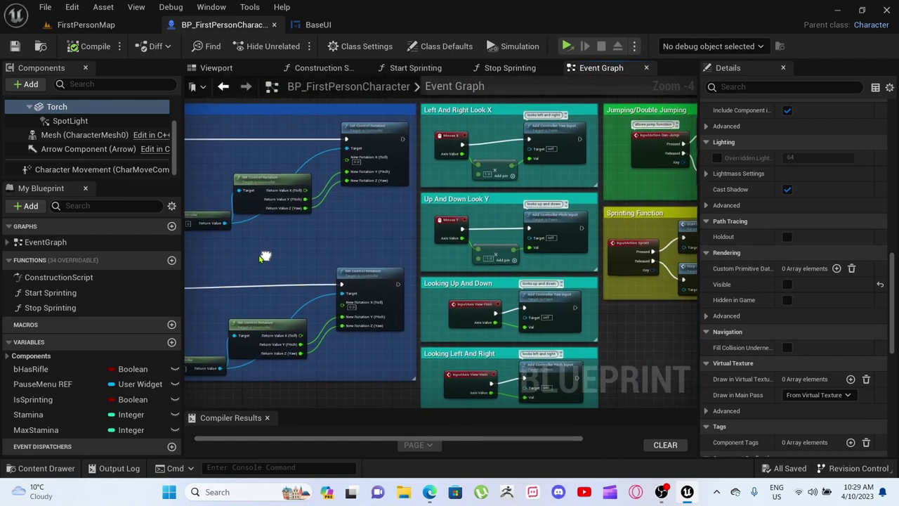
pyautogui.scroll(-4, 598, 284)
pyautogui.moveTo(598, 283); pyautogui.dragTo(305, 261, button='right')
pyautogui.scroll(5, 451, 271)
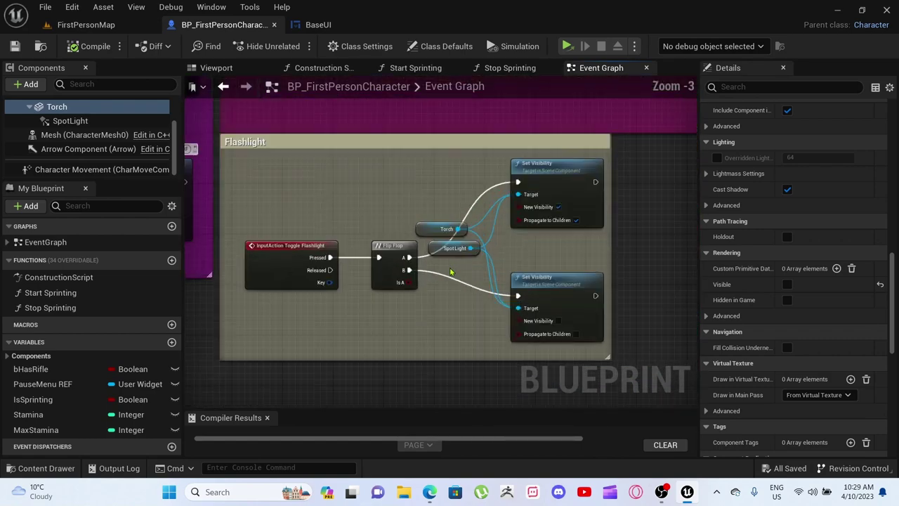
pyautogui.scroll(1, 451, 272)
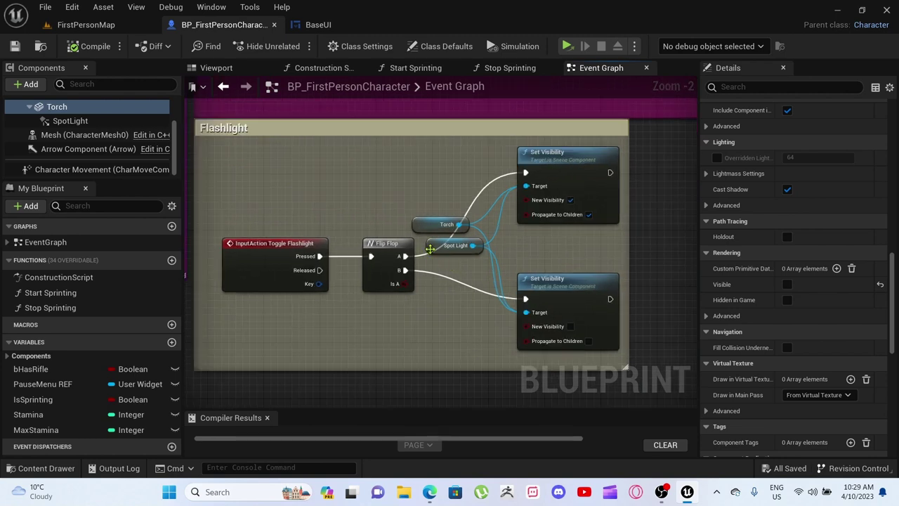